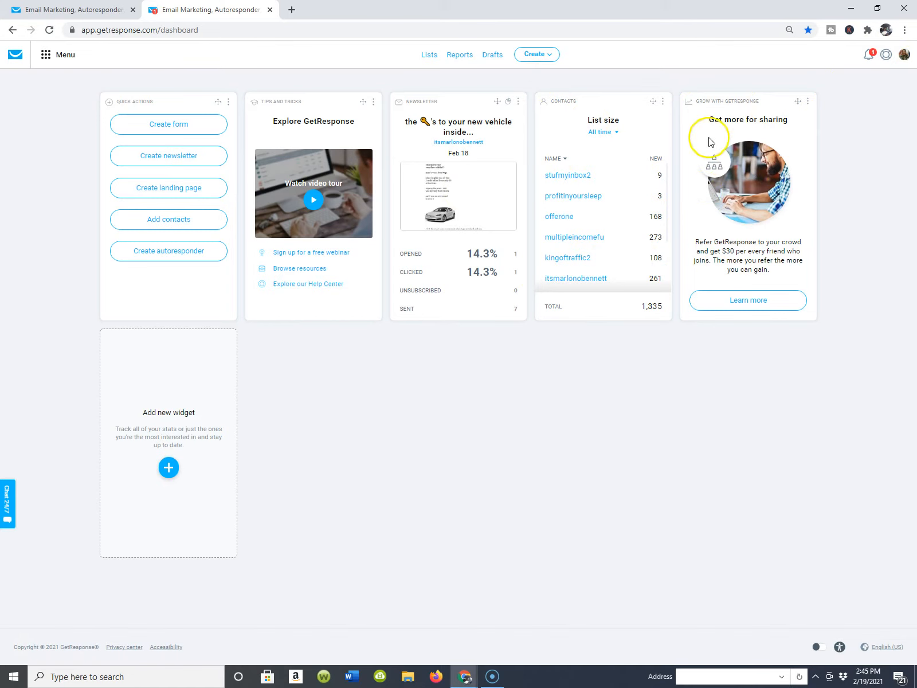
Open the autoresponders overview and look through the brkoutcode autoresponders and their cycle days
left_click(46, 60)
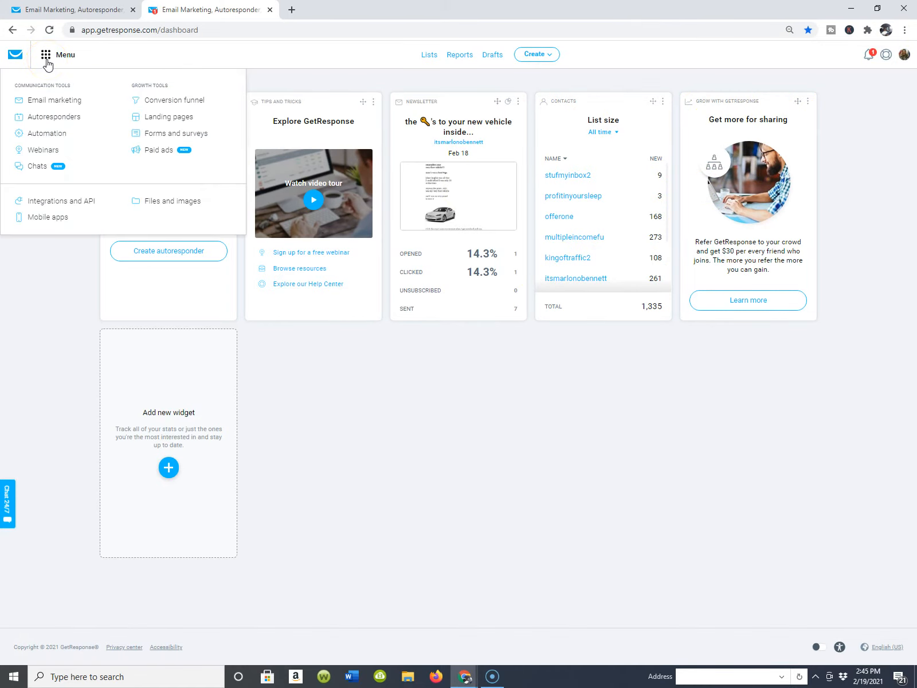
left_click(56, 119)
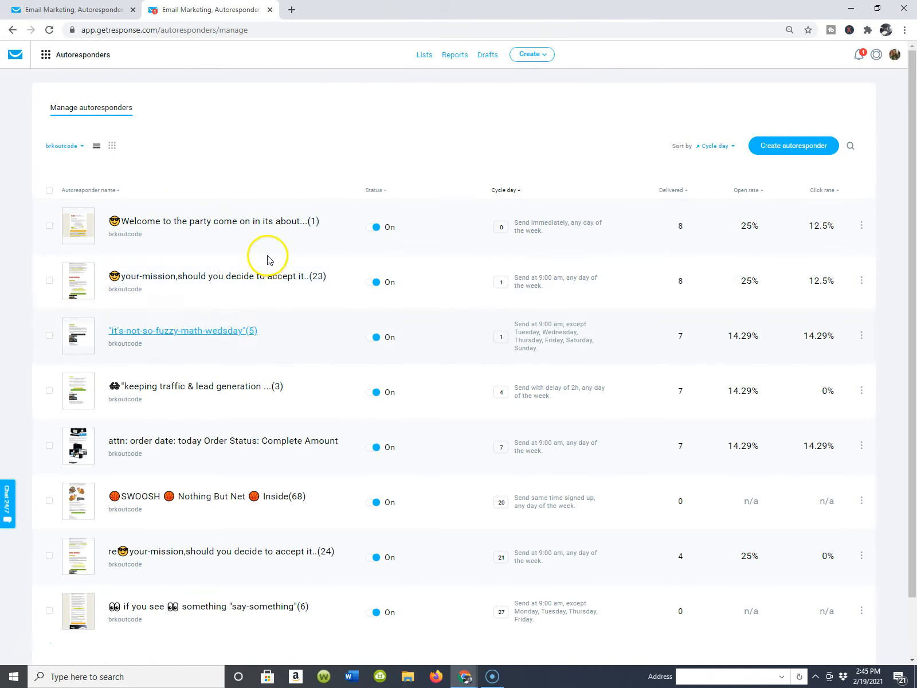
scroll(372, 131, "down", 2)
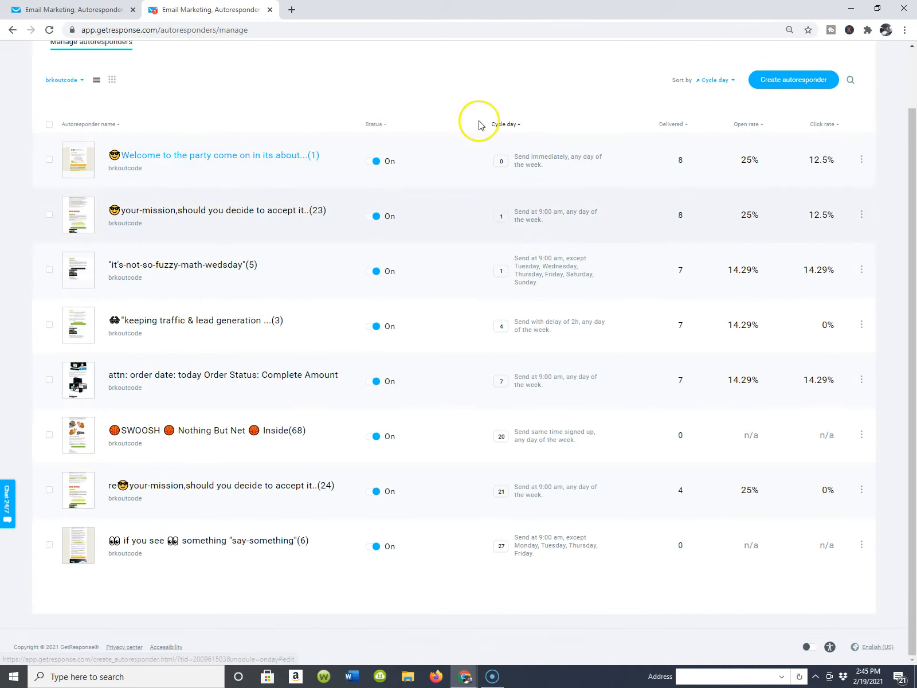
scroll(453, 356, "up", 2)
scroll(577, 438, "down", 2)
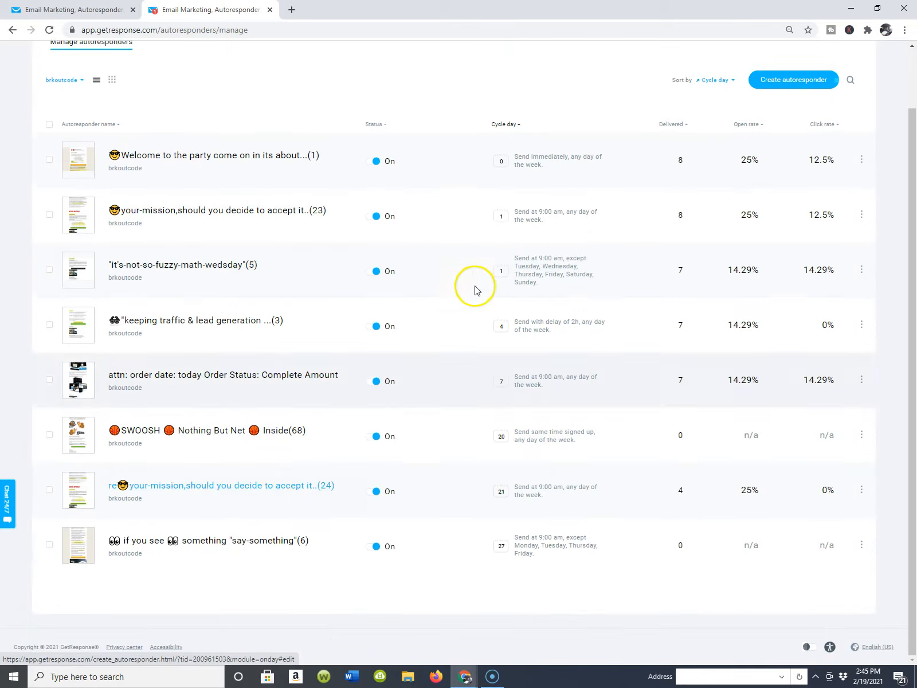
scroll(519, 520, "up", 2)
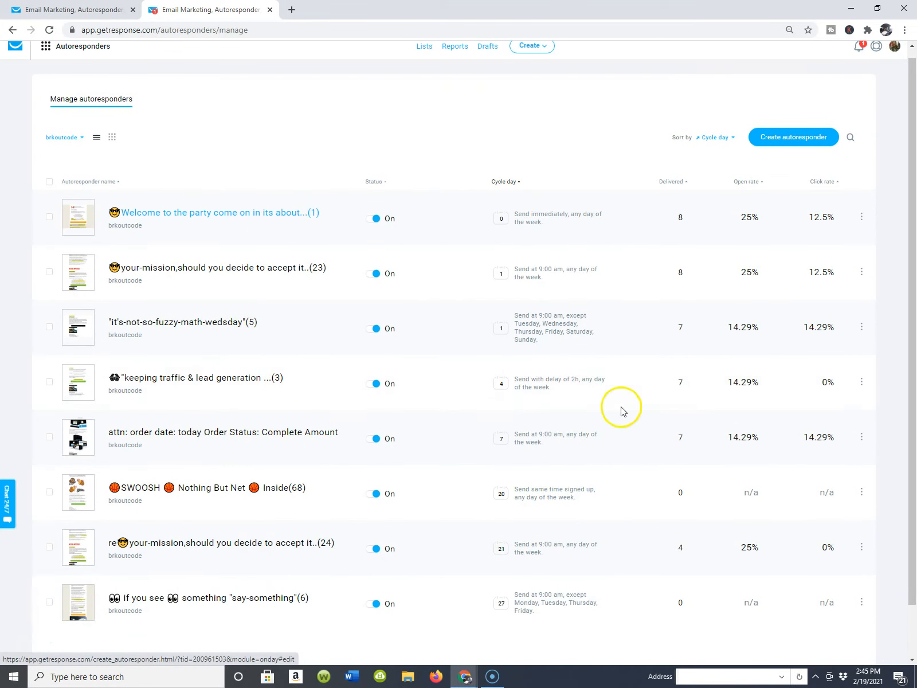
scroll(132, 212, "down", 2)
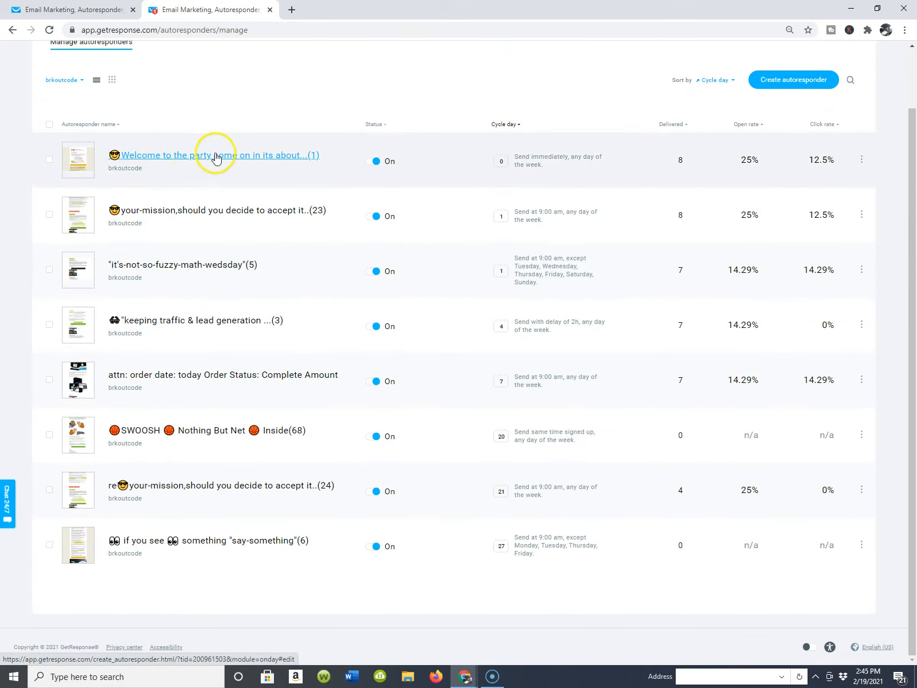
scroll(515, 229, "up", 2)
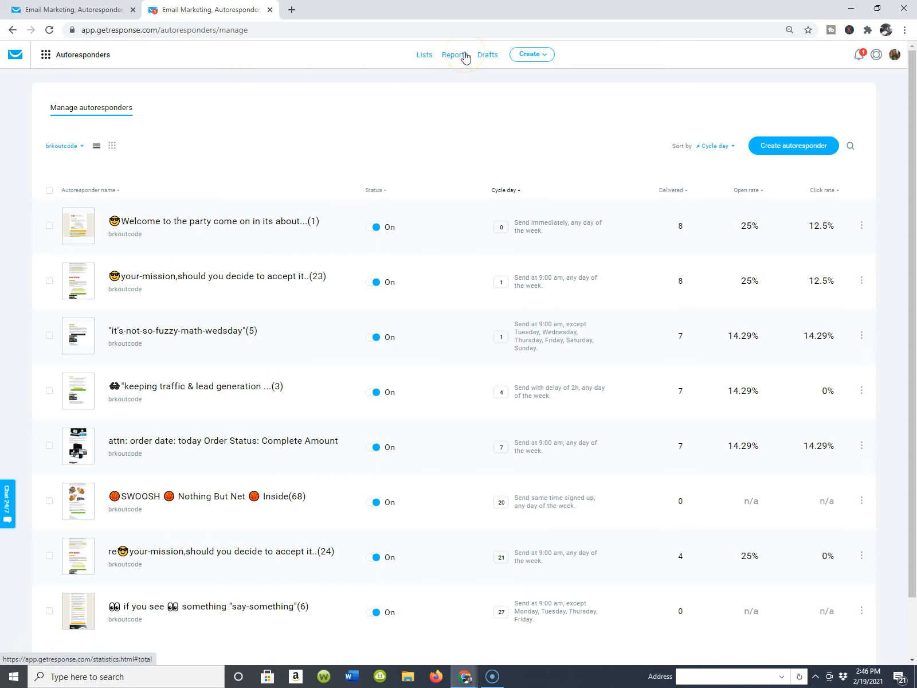
Look through the available integrations under Integrations and API, and return to the autoresponders overview
left_click(46, 55)
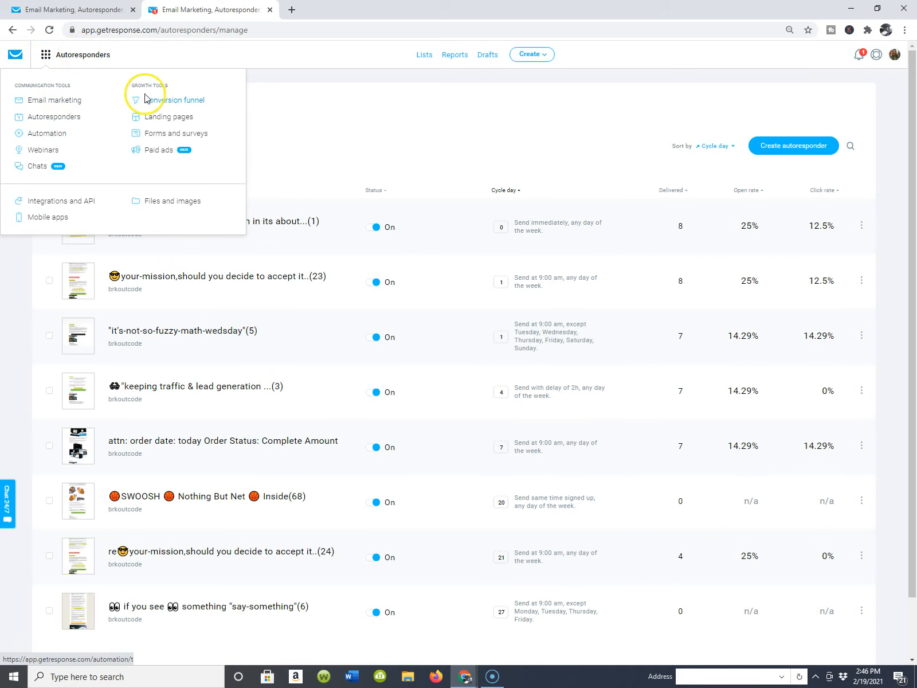
left_click(55, 202)
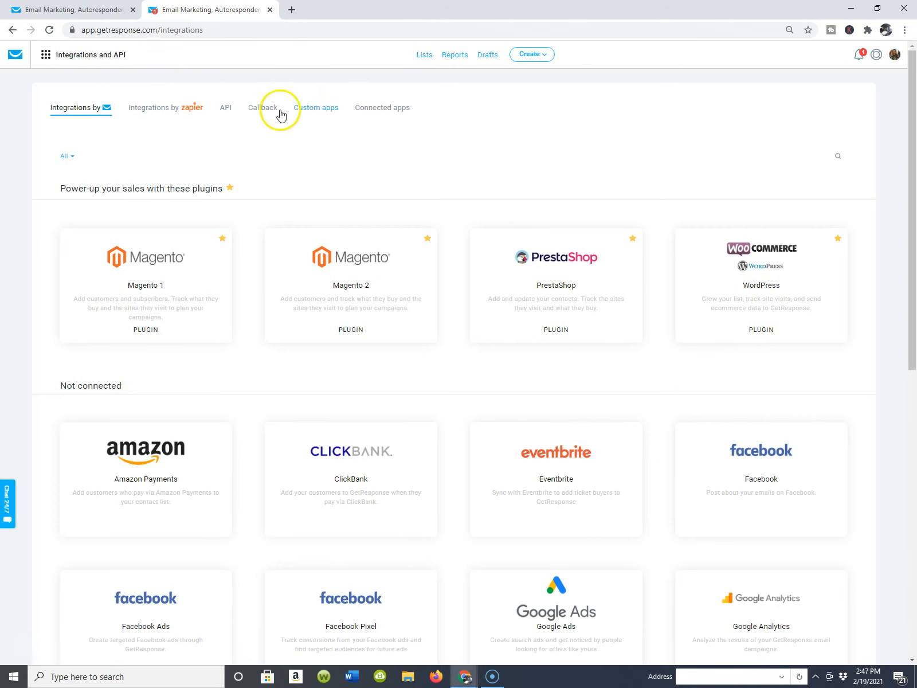
scroll(188, 195, "down", 3)
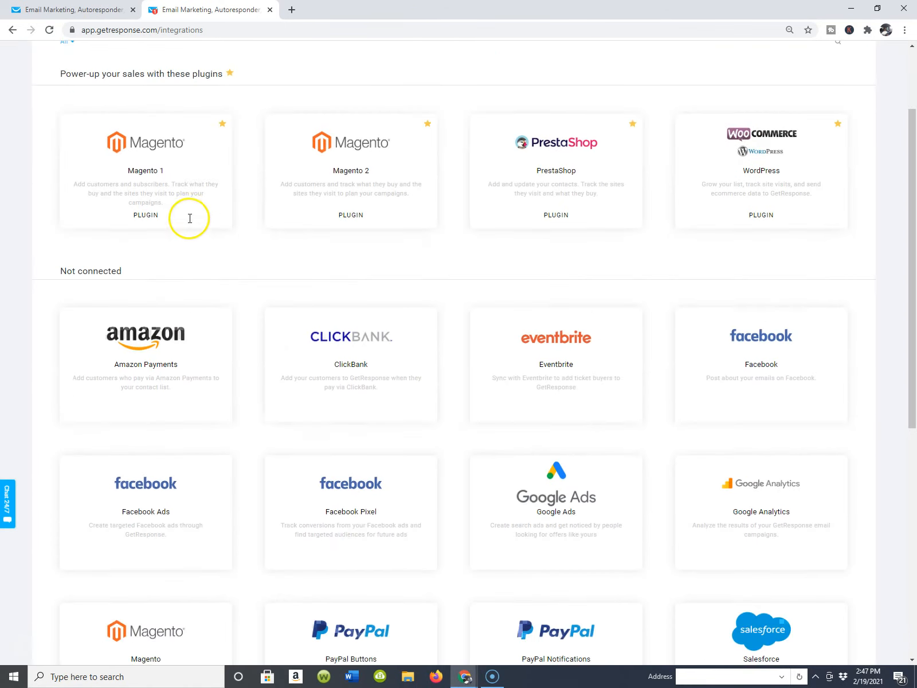
scroll(378, 126, "up", 6)
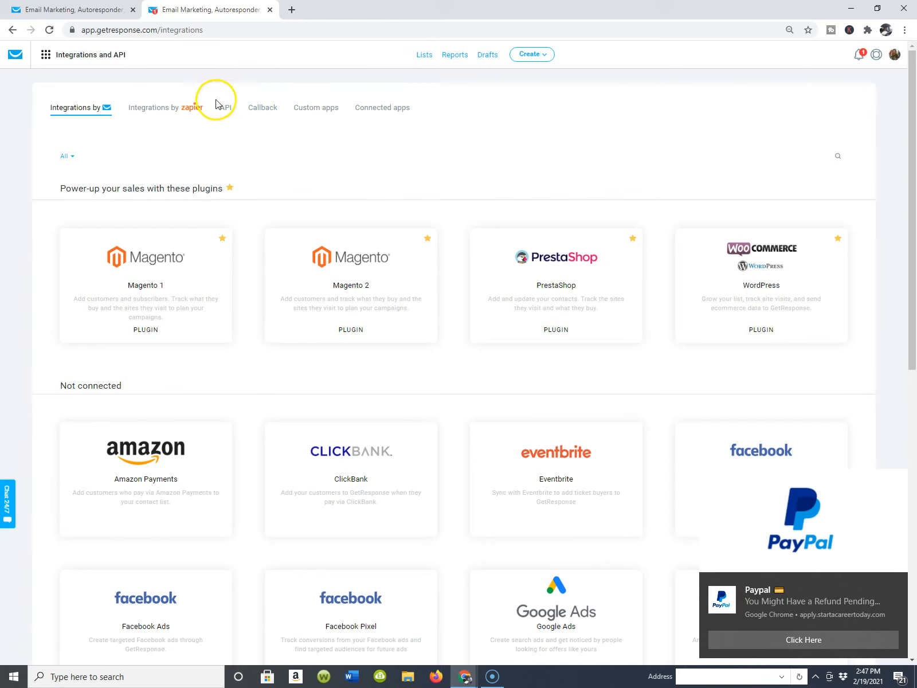
left_click(46, 55)
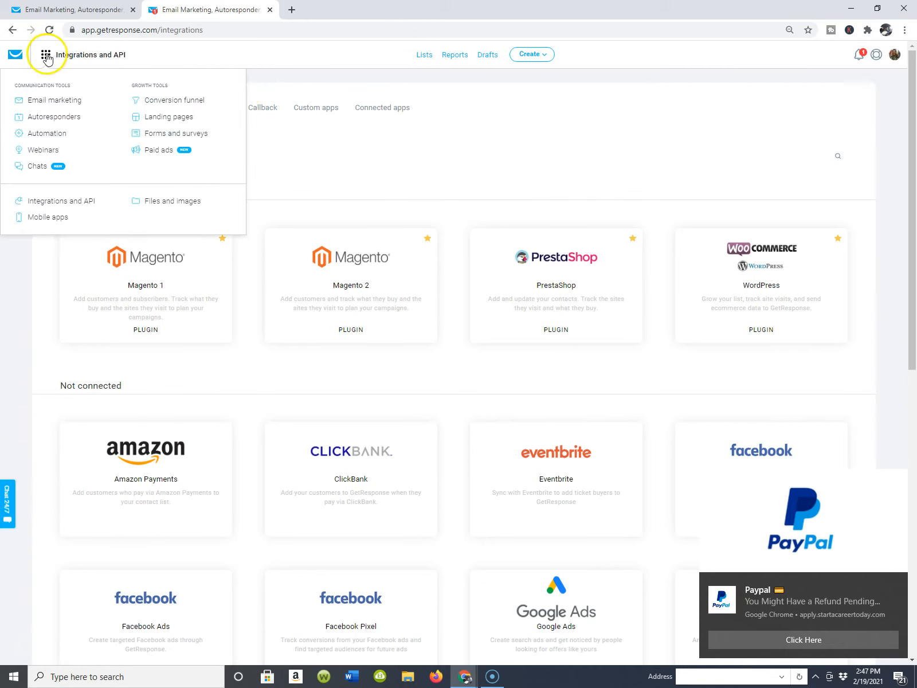
left_click(56, 119)
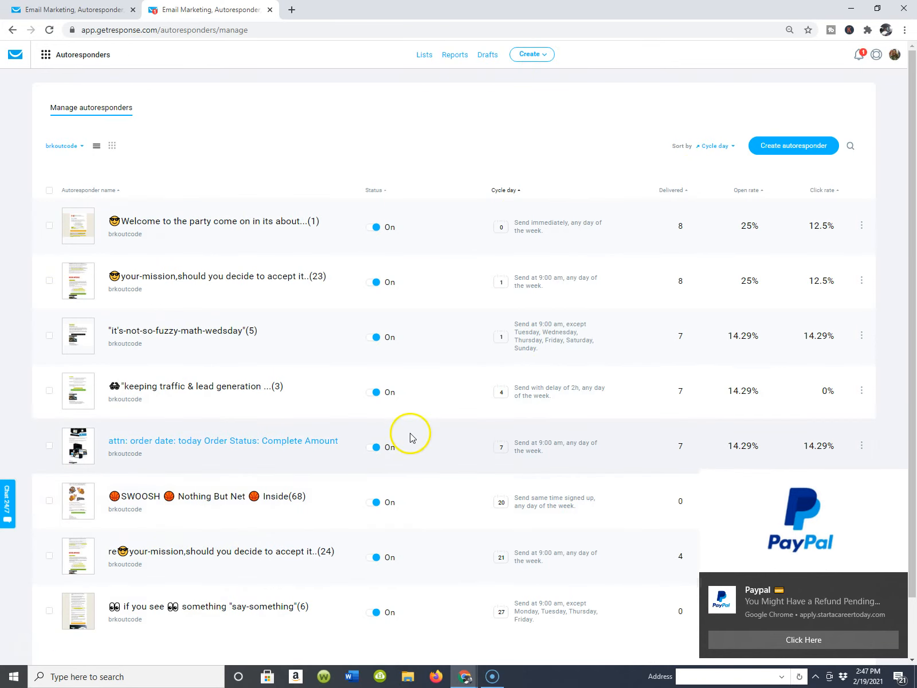
Open the contact lists and try to create a new list named "testlist"
left_click(425, 62)
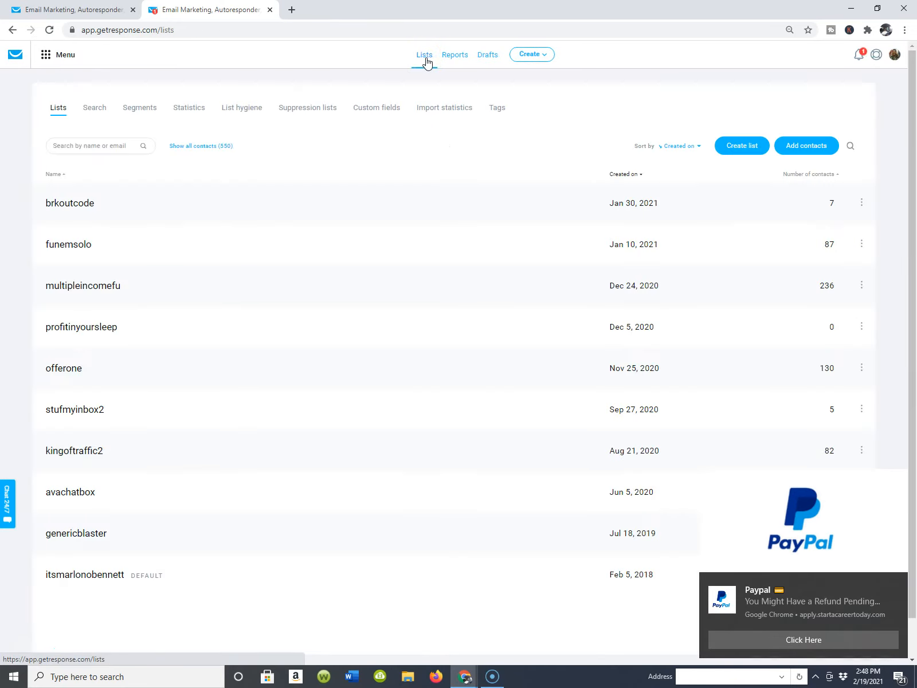
left_click(742, 150)
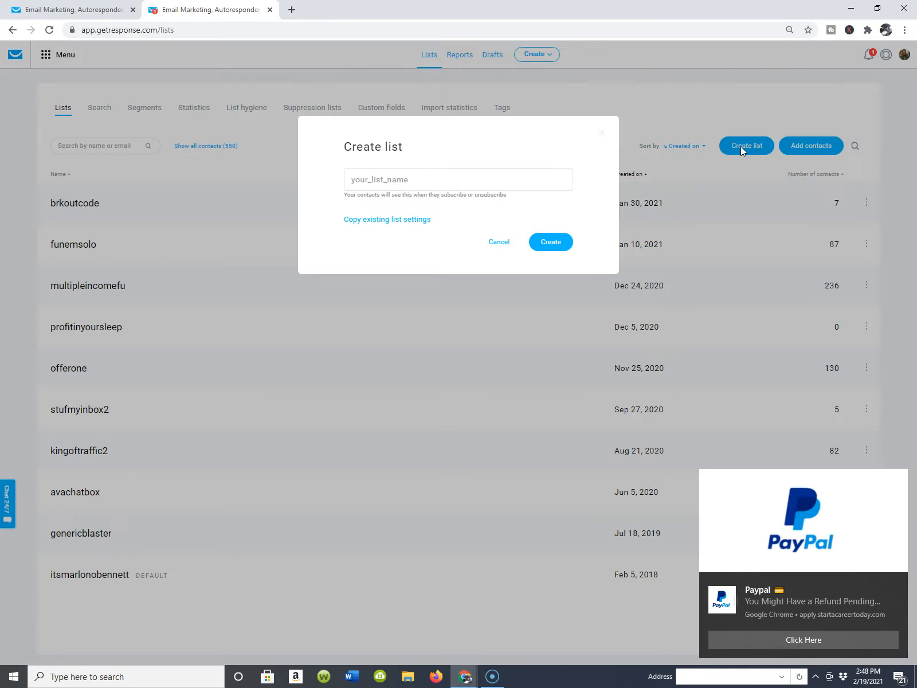
left_click(464, 180)
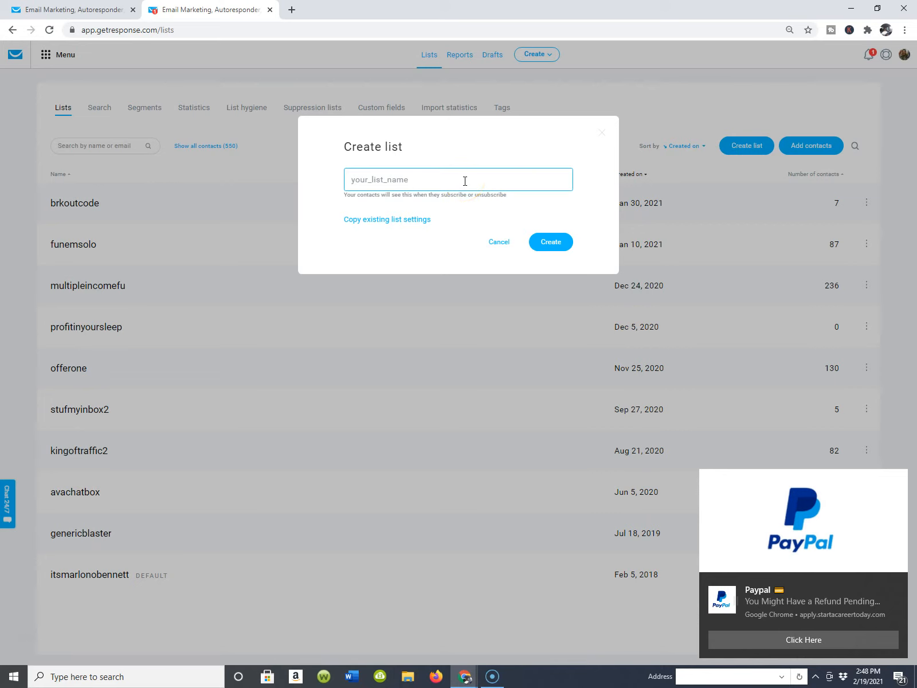
type("TEST")
key("BackSpace")
key("BackSpace")
key("BackSpace")
type("testlist")
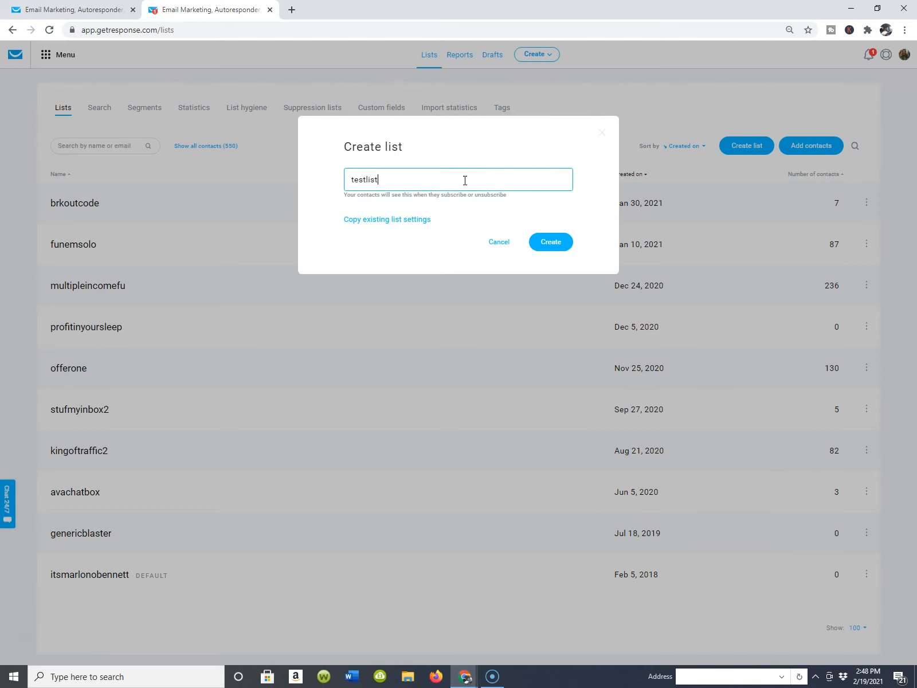
left_click(555, 243)
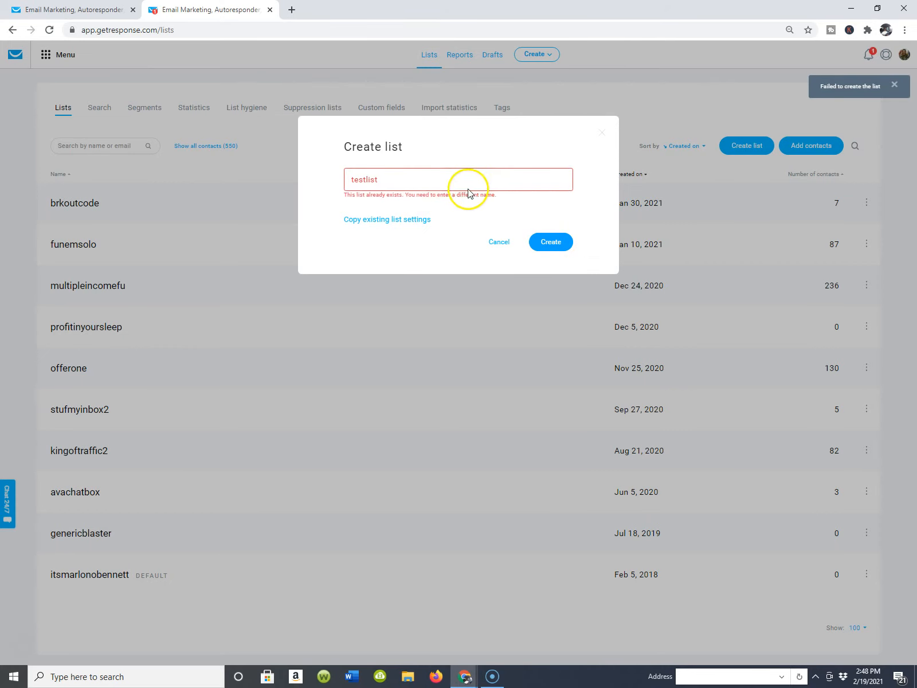
Try to create the list under the alternative names "testlista" and "testlistab"
left_click(404, 182)
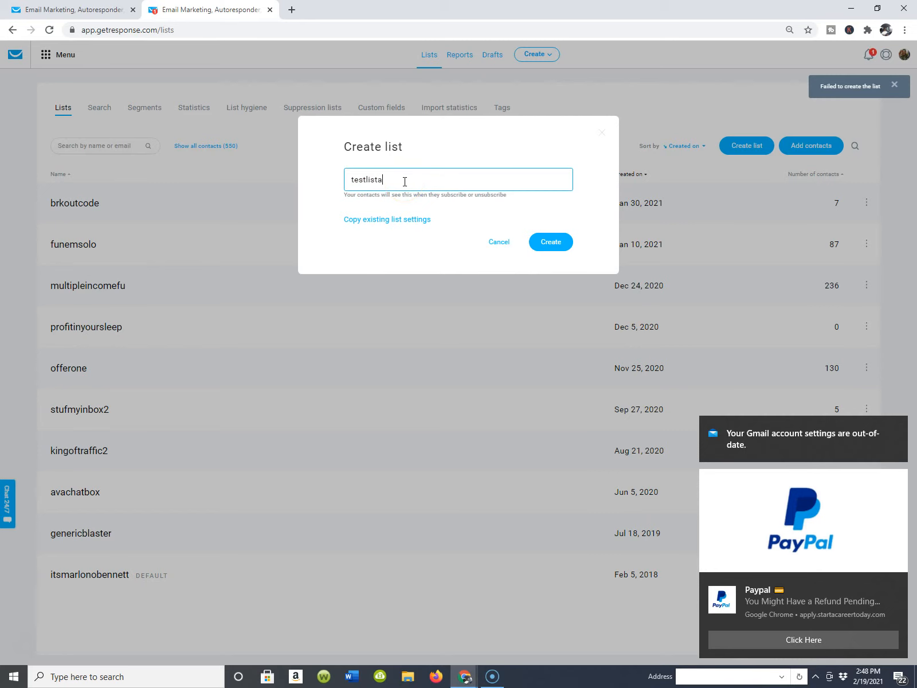
left_click(543, 241)
left_click(410, 181)
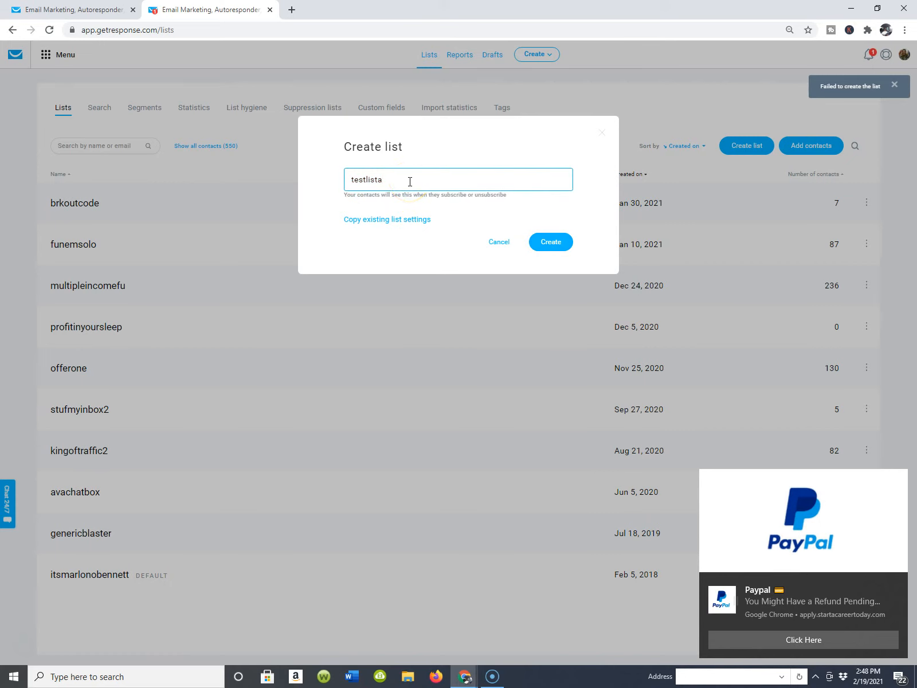
left_click(549, 242)
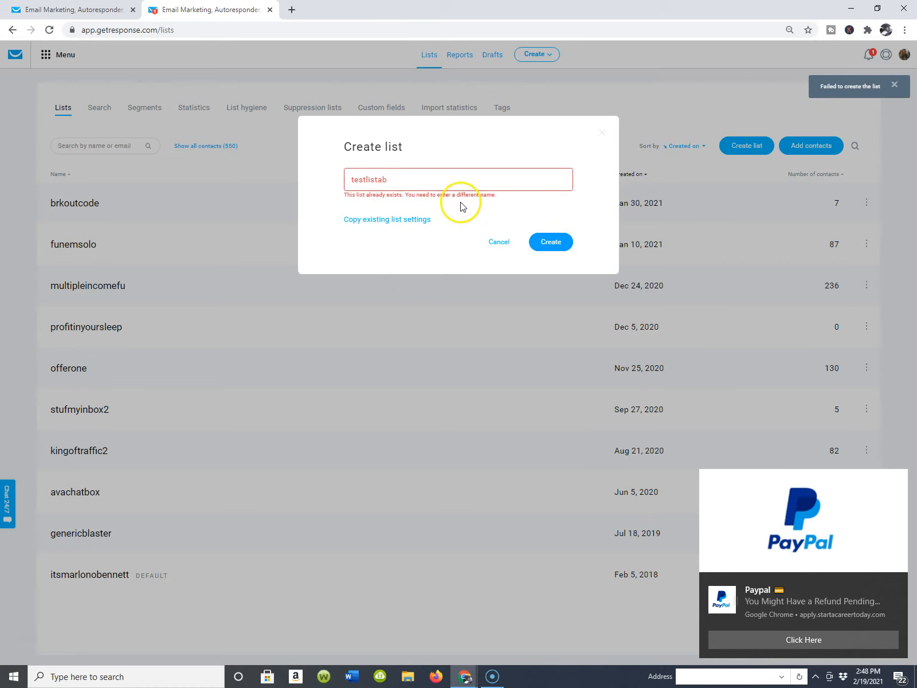
Change the new list's name to "newtestlistq", create the list and open its contacts
left_click(404, 177)
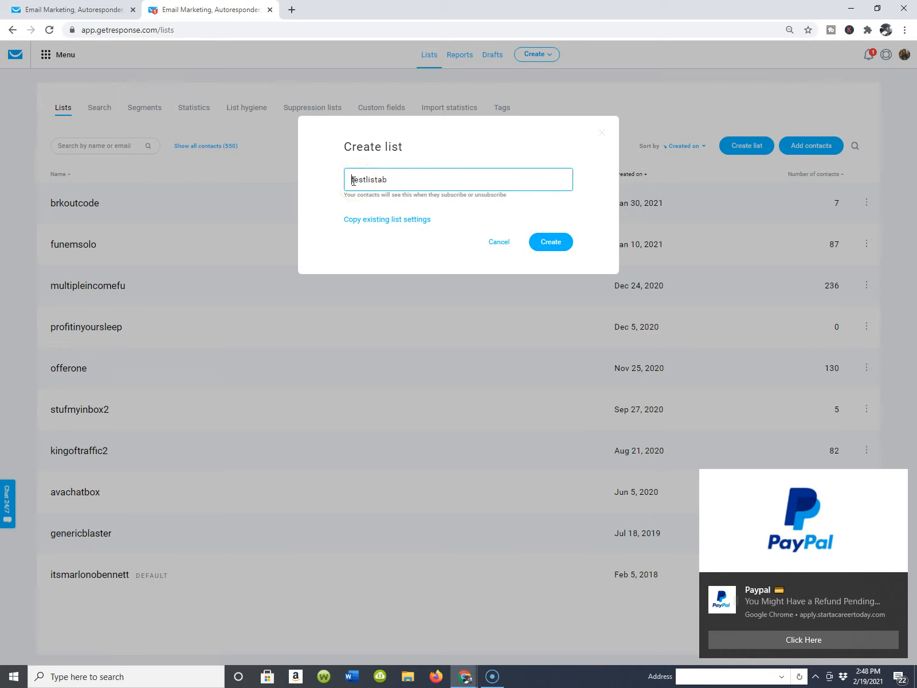
left_click(353, 182)
type("new")
left_click(417, 183)
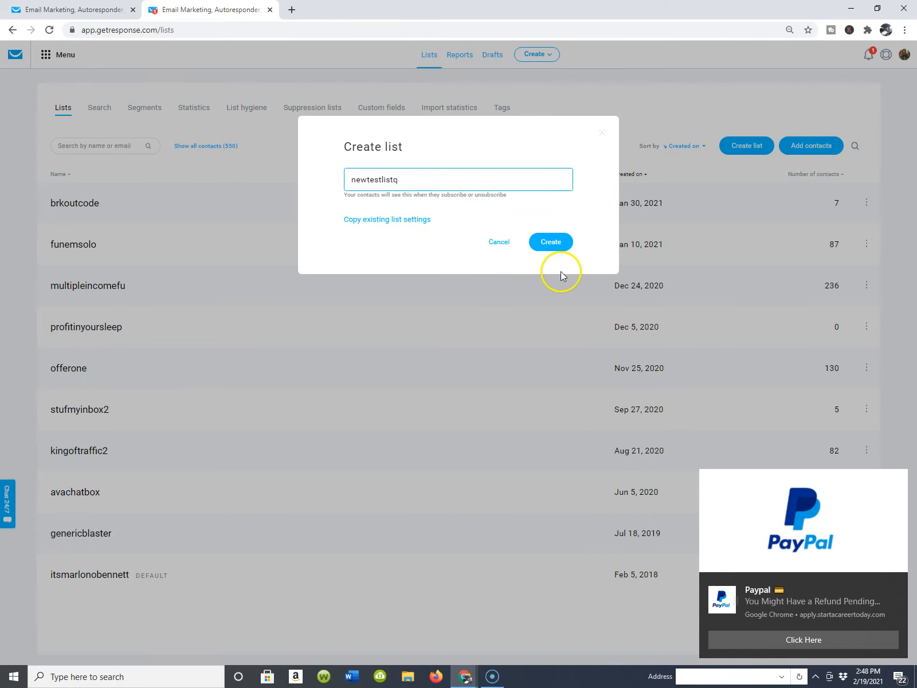
left_click(549, 242)
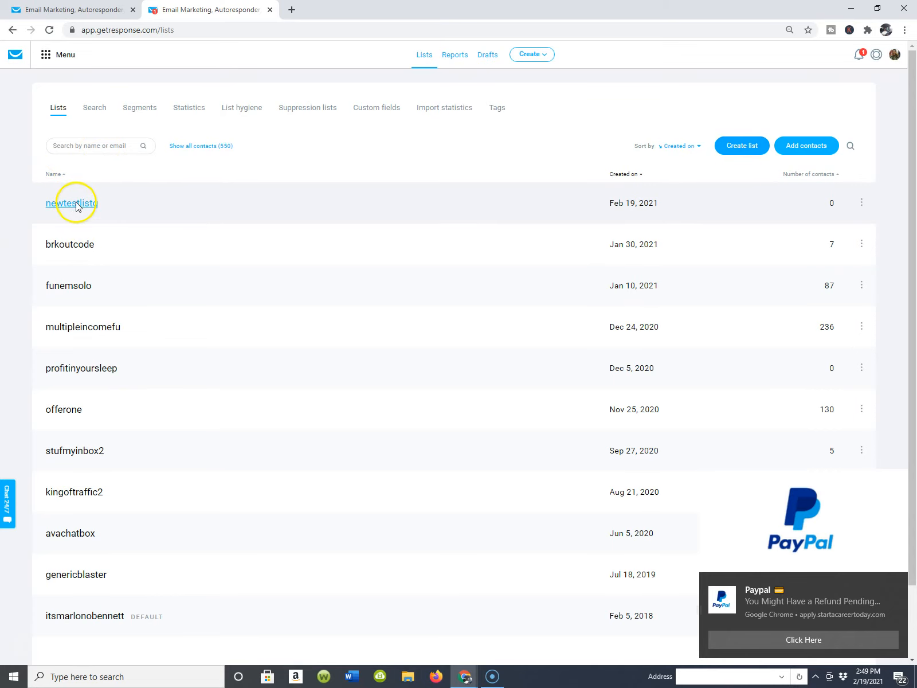
left_click(77, 204)
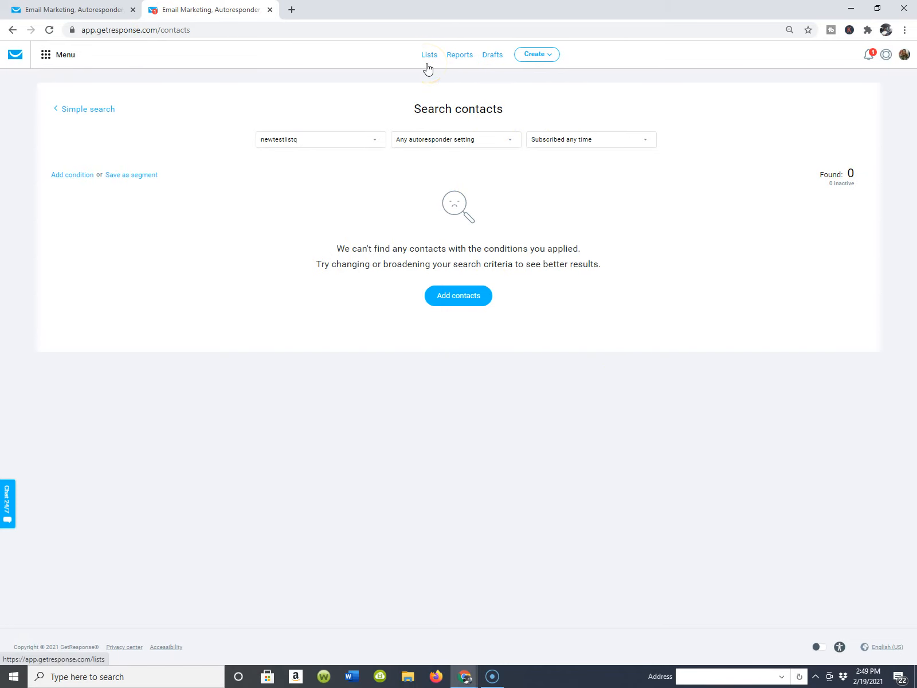
Return to the autoresponders overview and deselect brkoutcode in the list filter
left_click(41, 57)
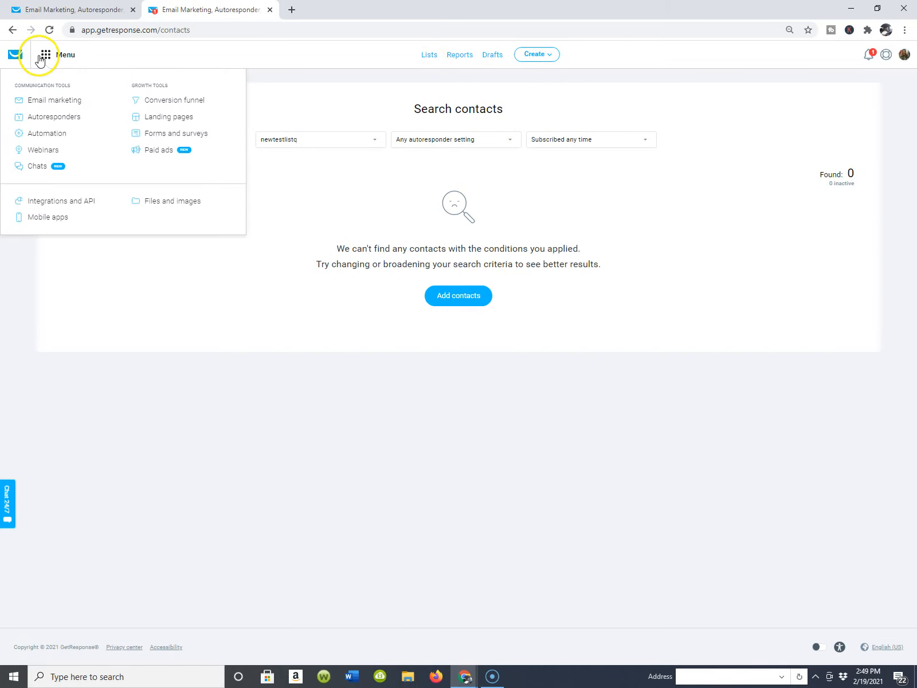
left_click(56, 118)
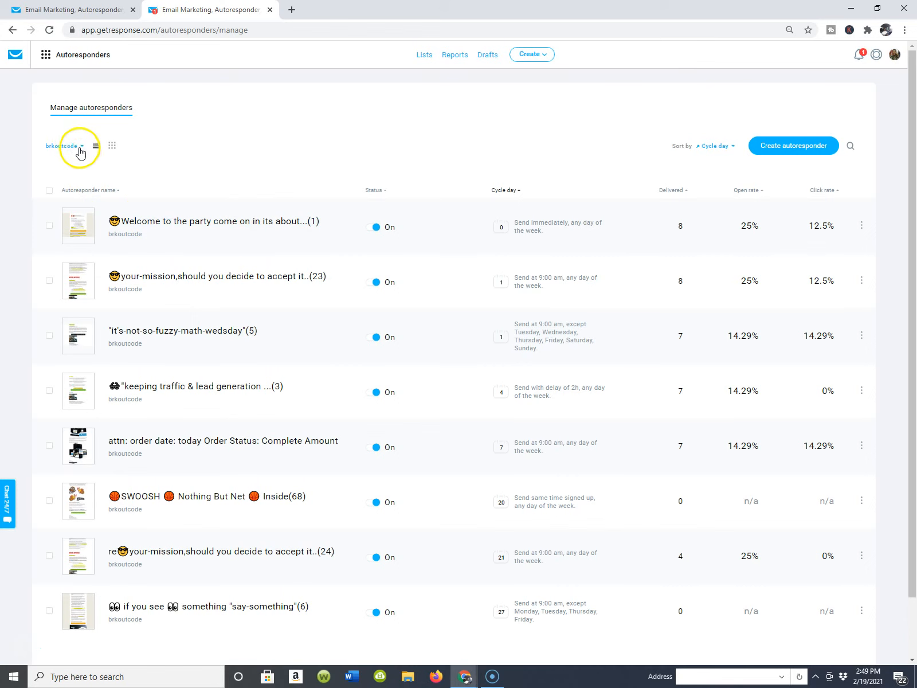
left_click(80, 153)
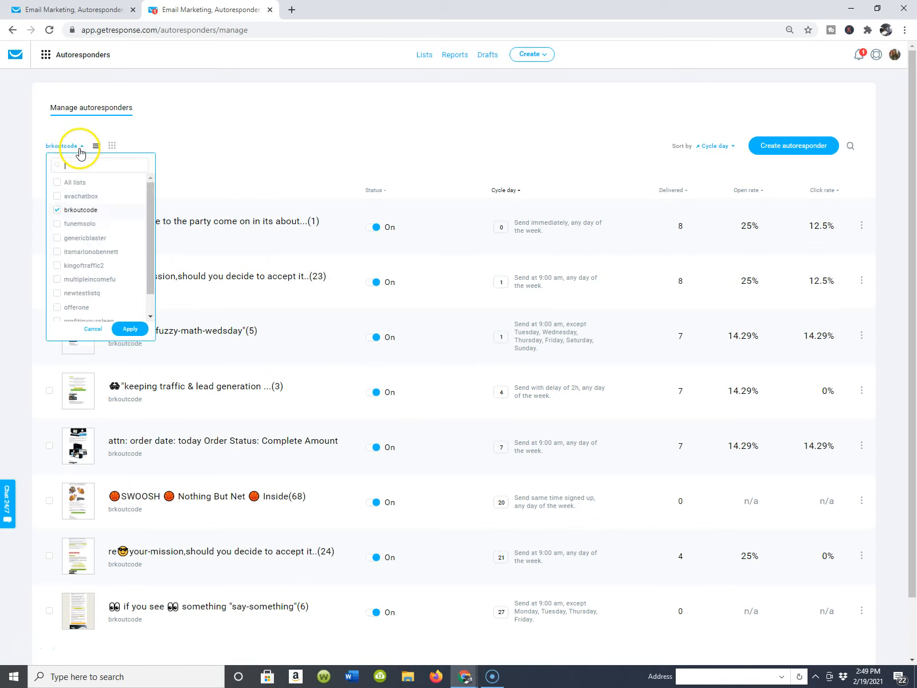
left_click(60, 210)
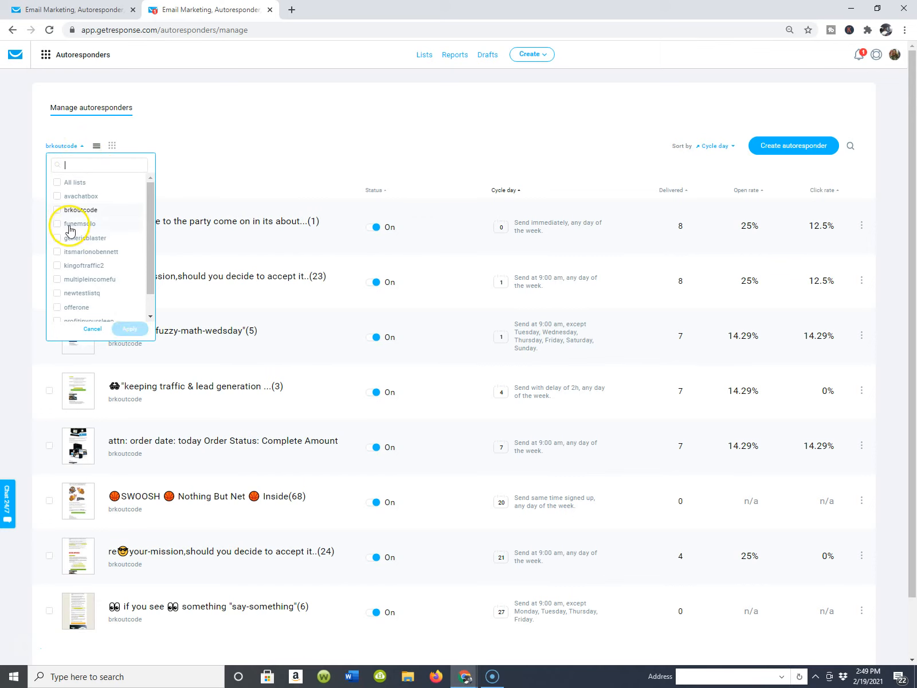
Filter the autoresponders overview to show only the list newtestlistq
scroll(92, 235, "down", 1)
scroll(160, 308, "down", 1)
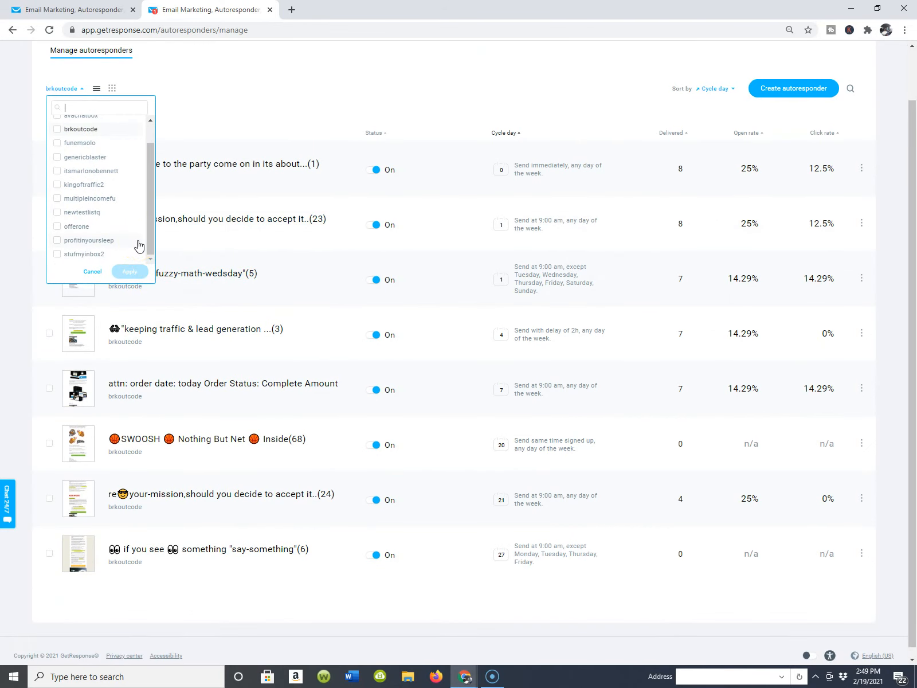
scroll(139, 246, "up", 1)
scroll(139, 245, "up", 1)
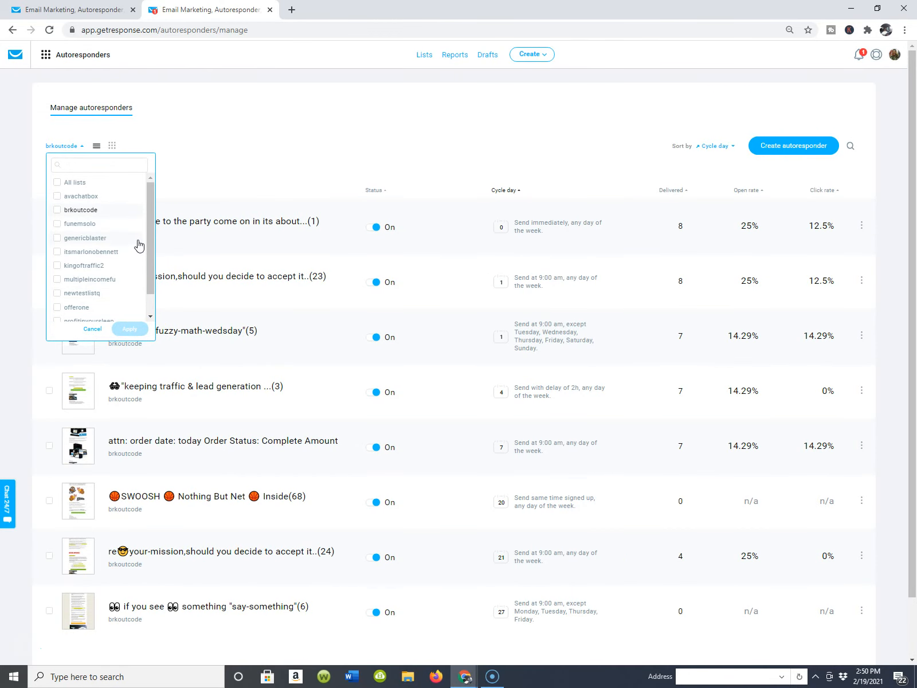
key("ctrl+plus")
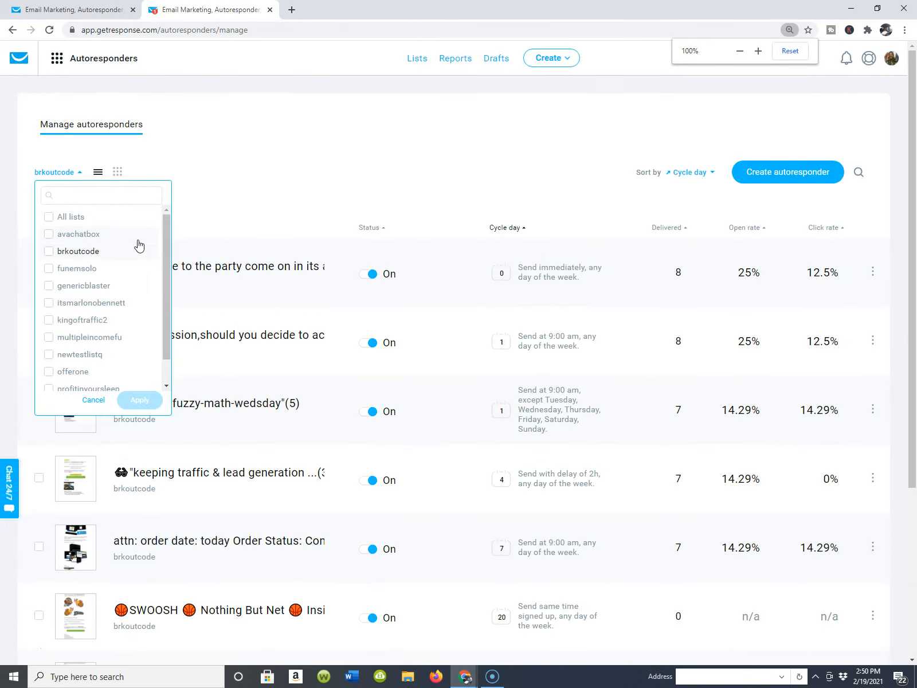
scroll(135, 243, "down", 3)
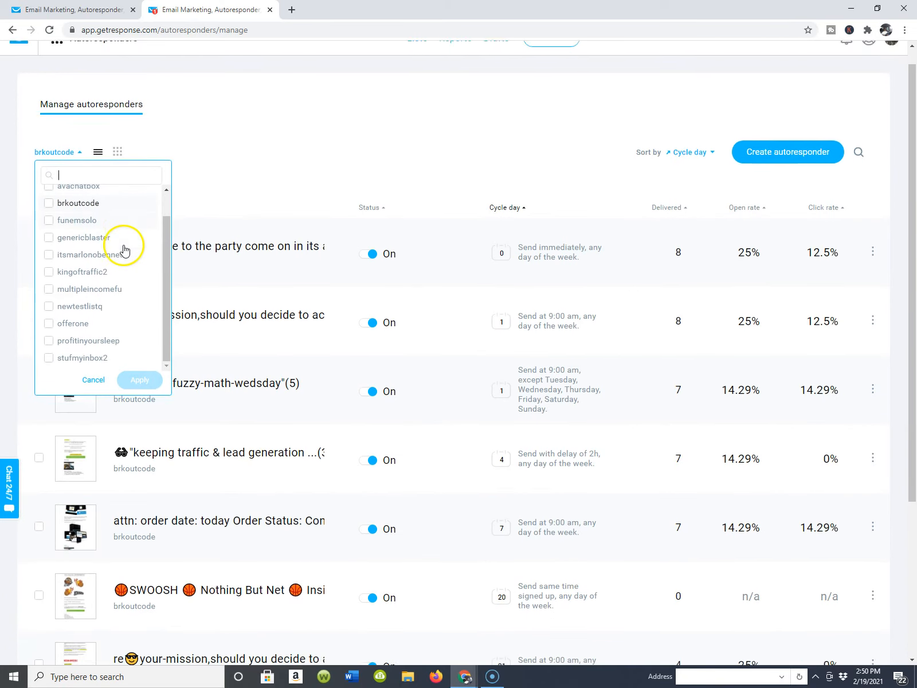
scroll(123, 251, "down", 1)
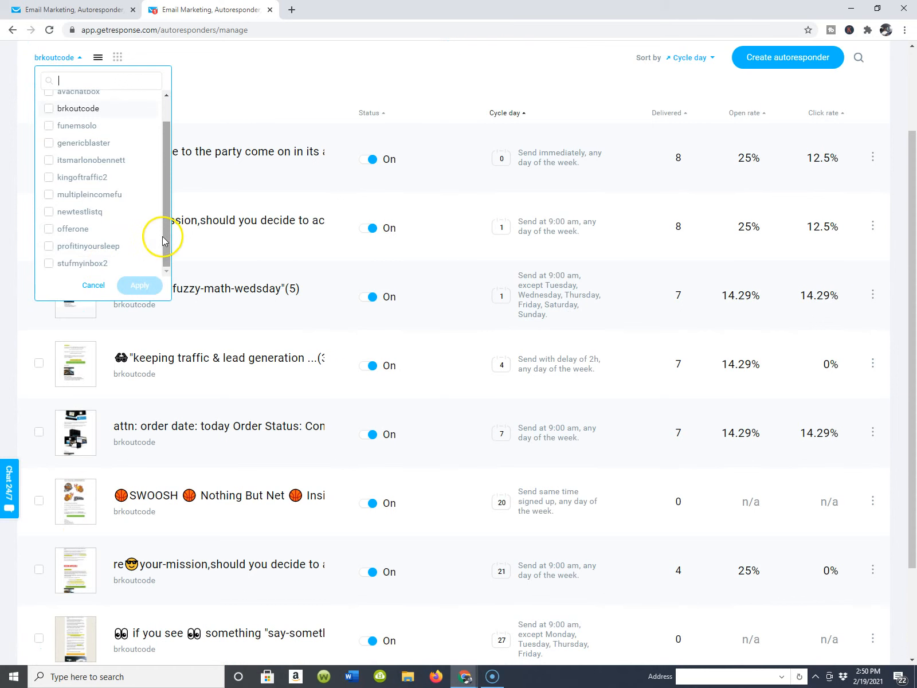
left_click_drag(163, 239, 184, 126)
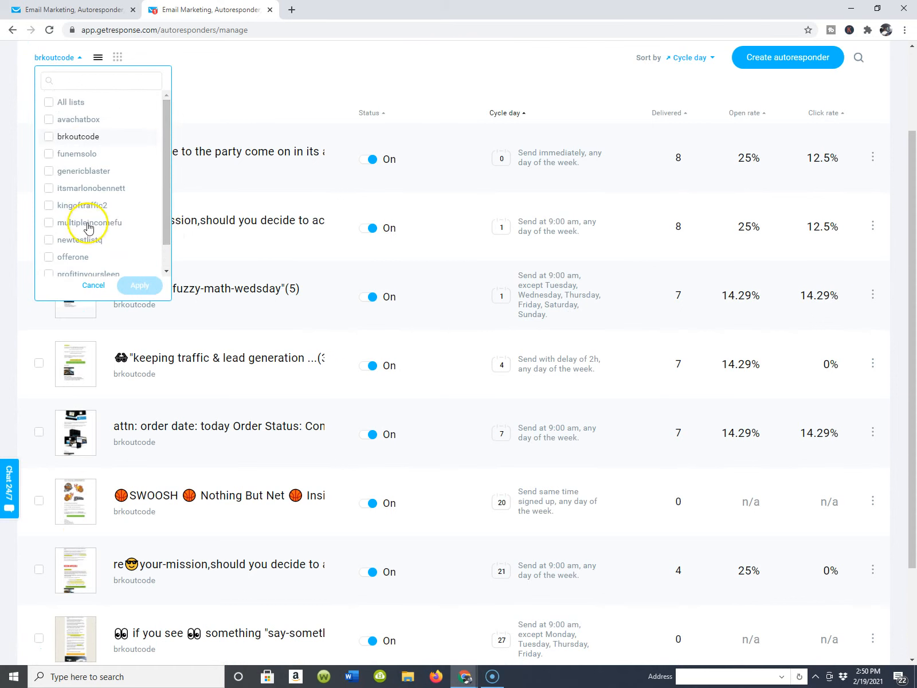
left_click(49, 240)
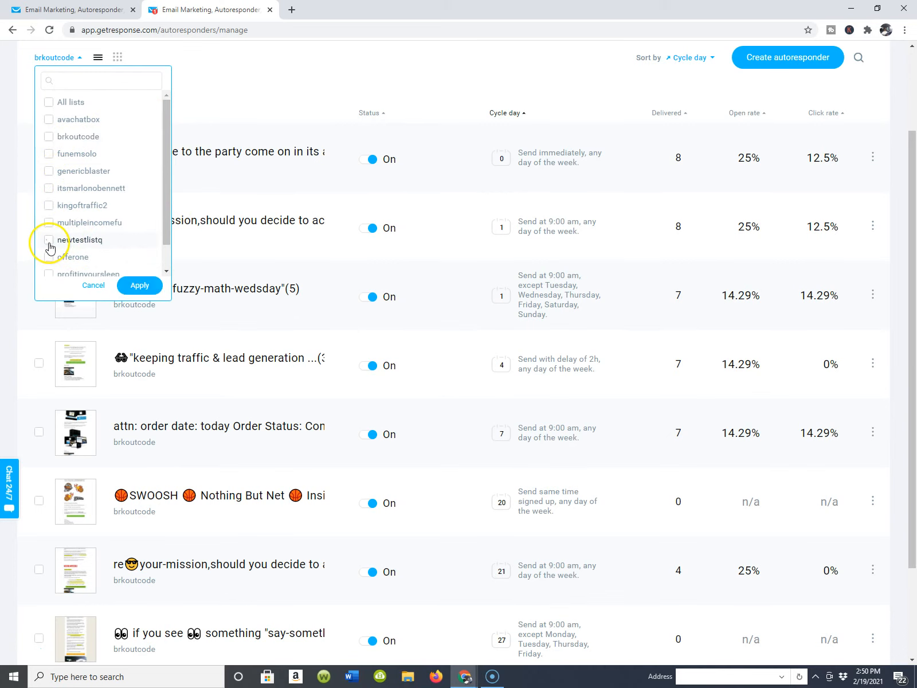
left_click(140, 285)
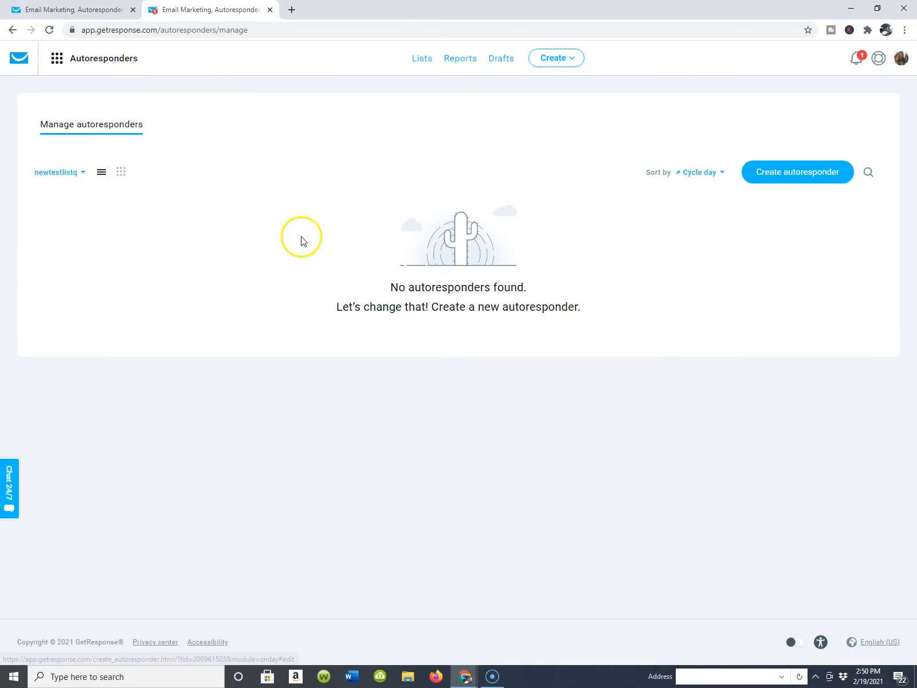
Switch the autoresponder list filter from newtestlistq to offerone and look over that list's messages
left_click(81, 178)
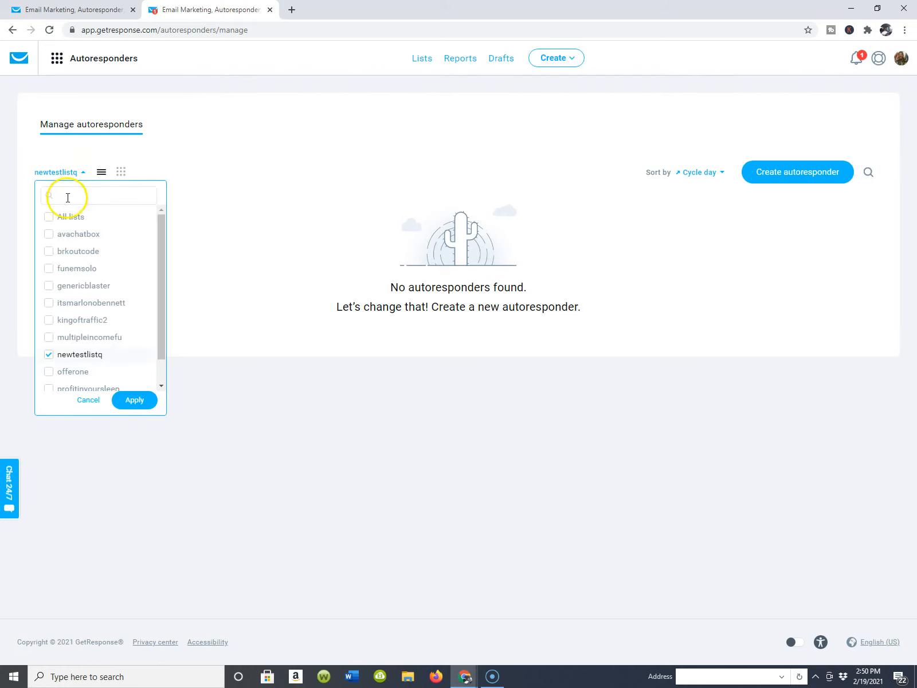
left_click(49, 353)
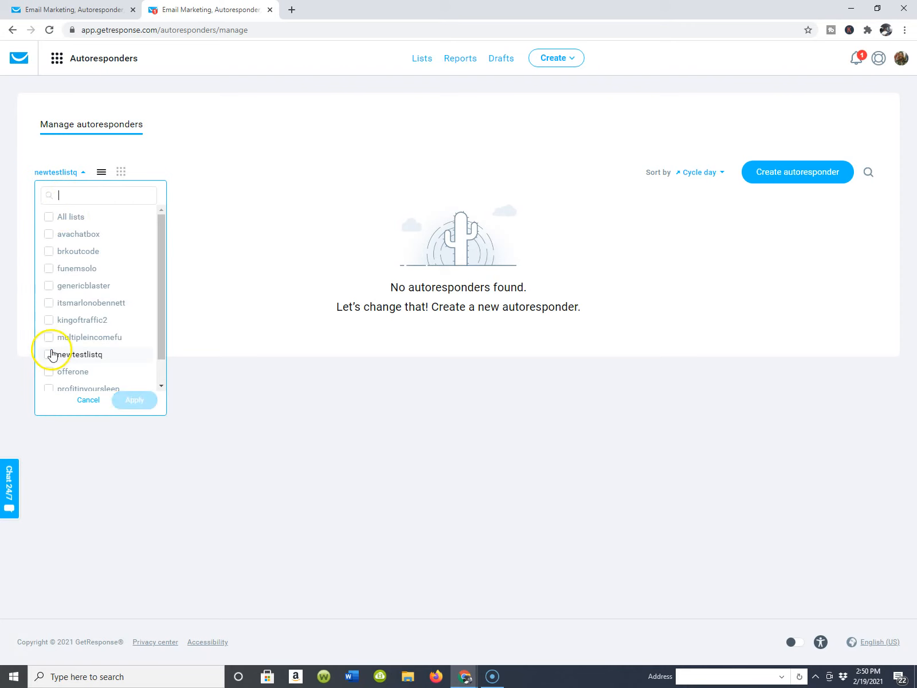
scroll(96, 345, "down", 1)
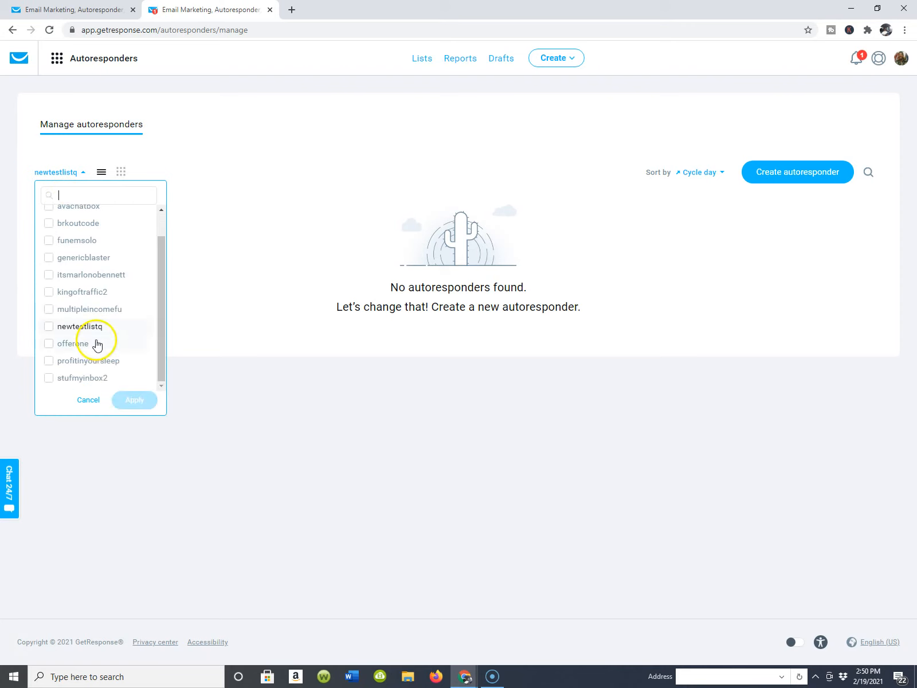
left_click(49, 346)
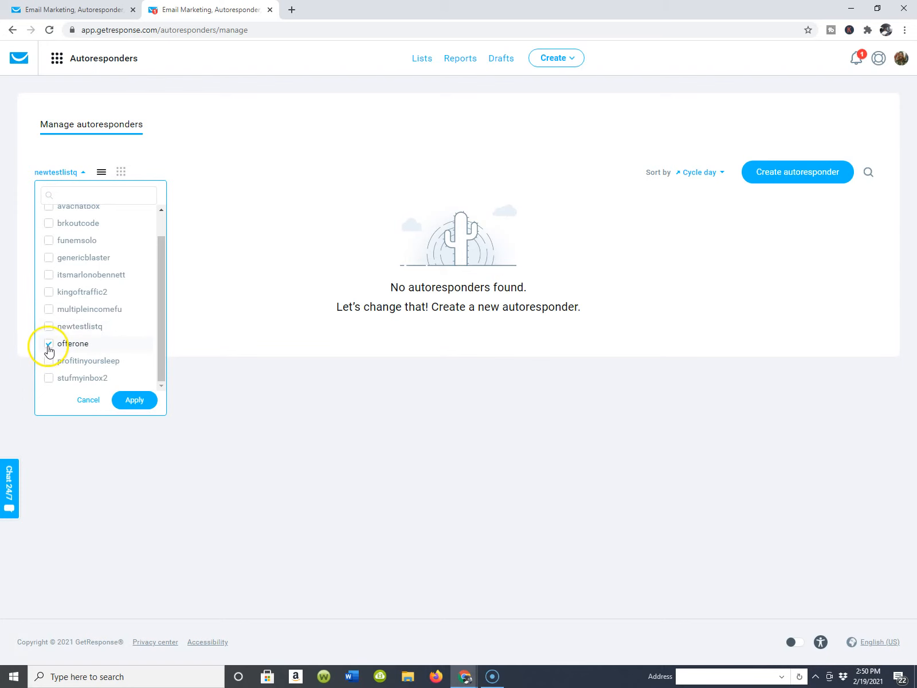
left_click(133, 400)
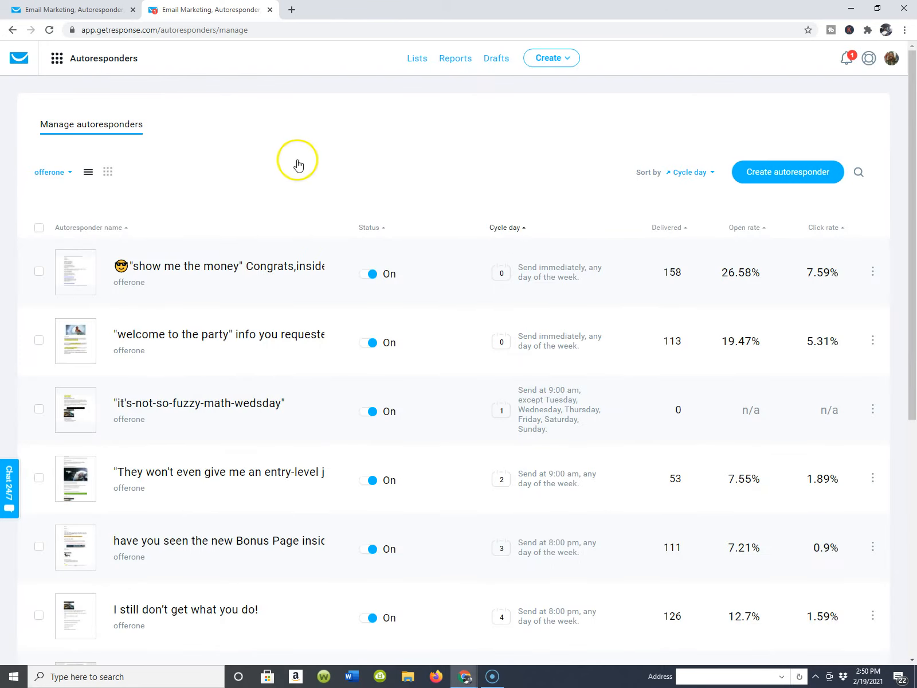
scroll(298, 275, "down", 1)
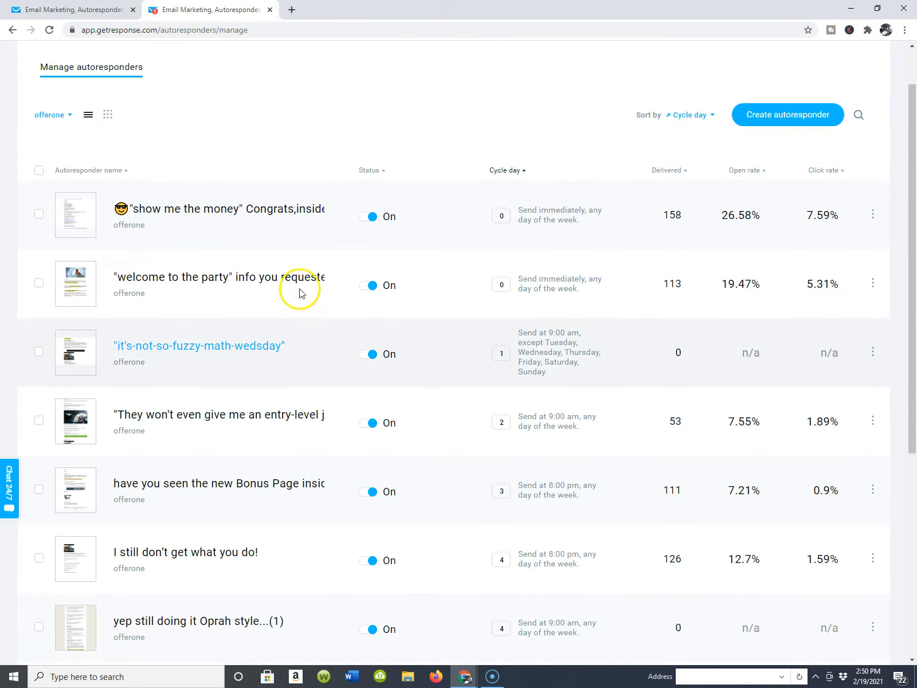
scroll(303, 290, "up", 1)
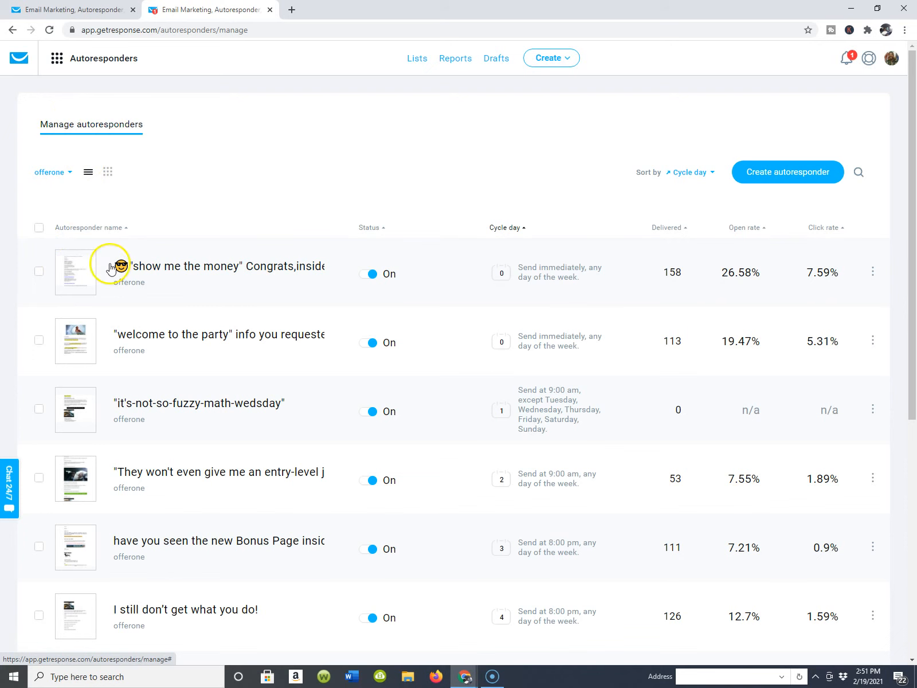
Duplicate the offerone autoresponder "welcome to the party" info you requested-Inside !!
left_click(873, 342)
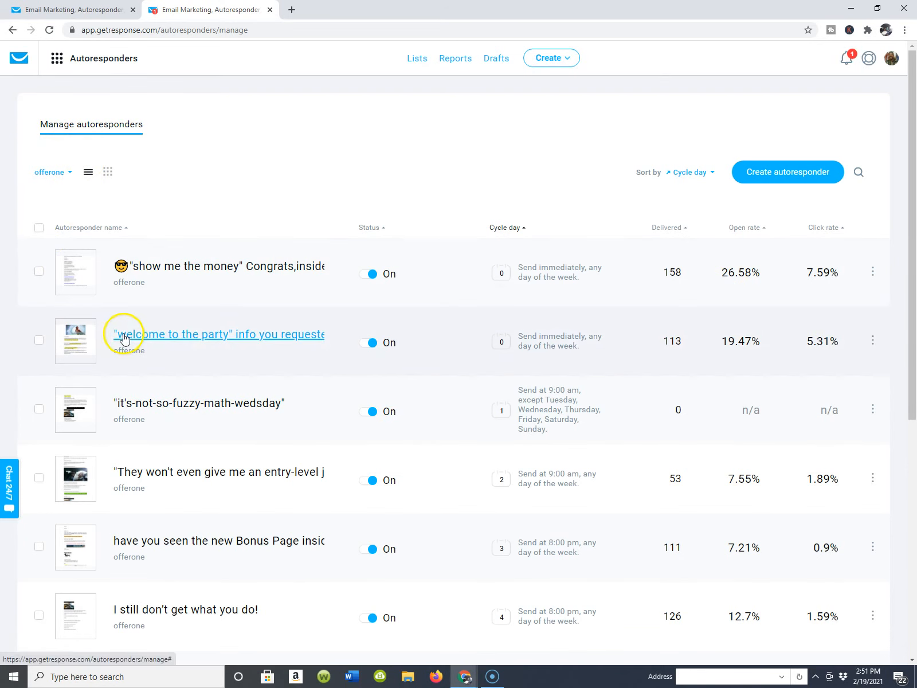
left_click(872, 340)
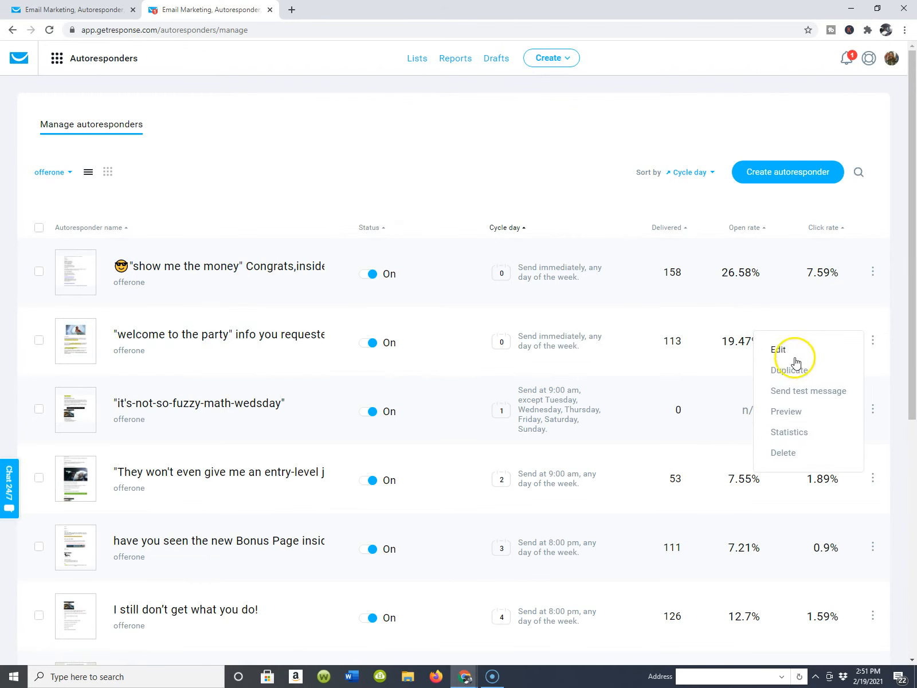
left_click(791, 371)
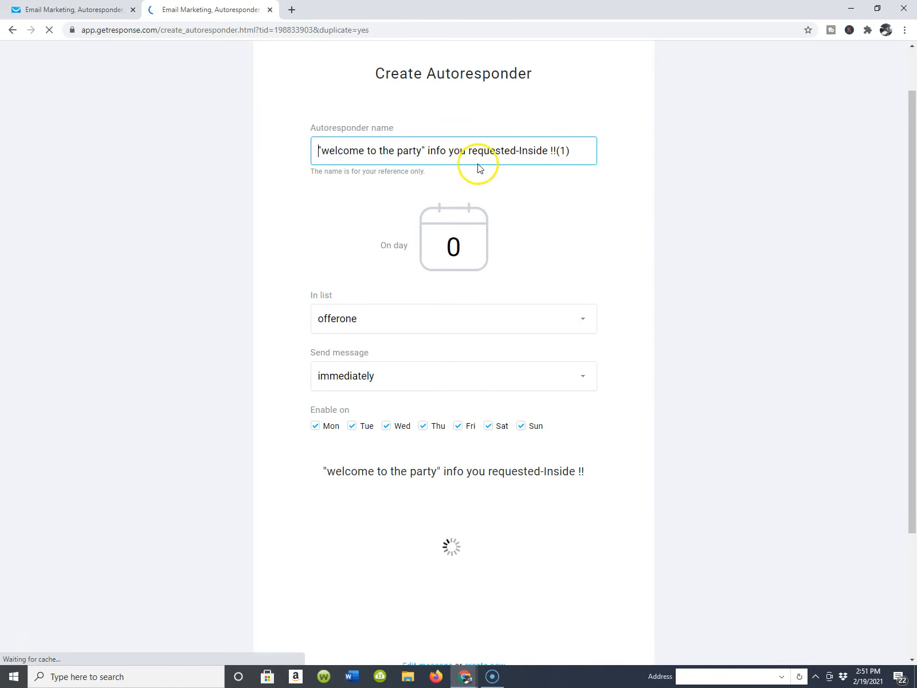
Assign the duplicated autoresponder to the list newtestlistq, then save and publish it
scroll(373, 170, "down", 2)
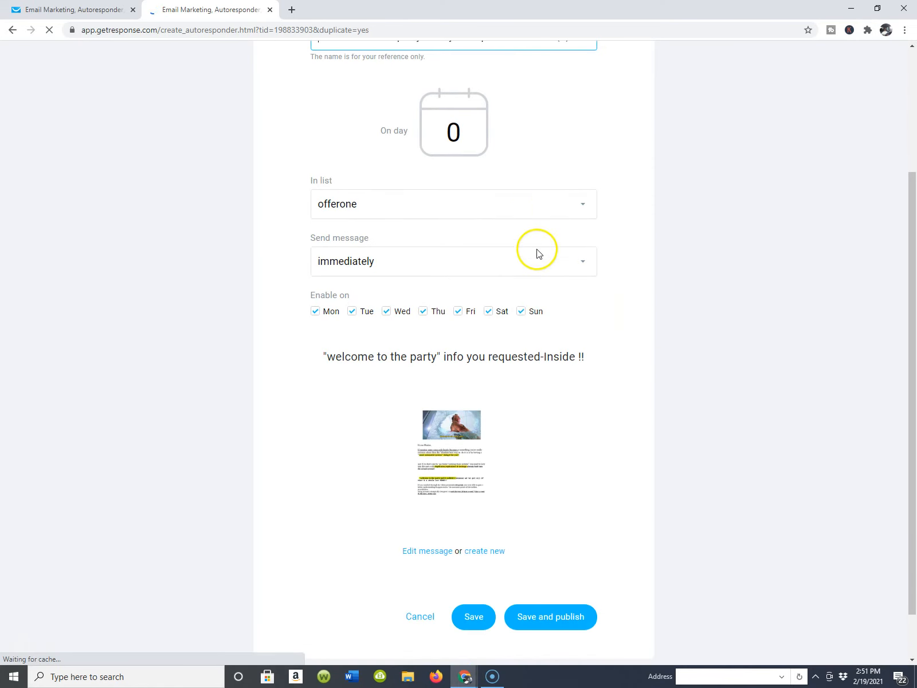
double_click(585, 209)
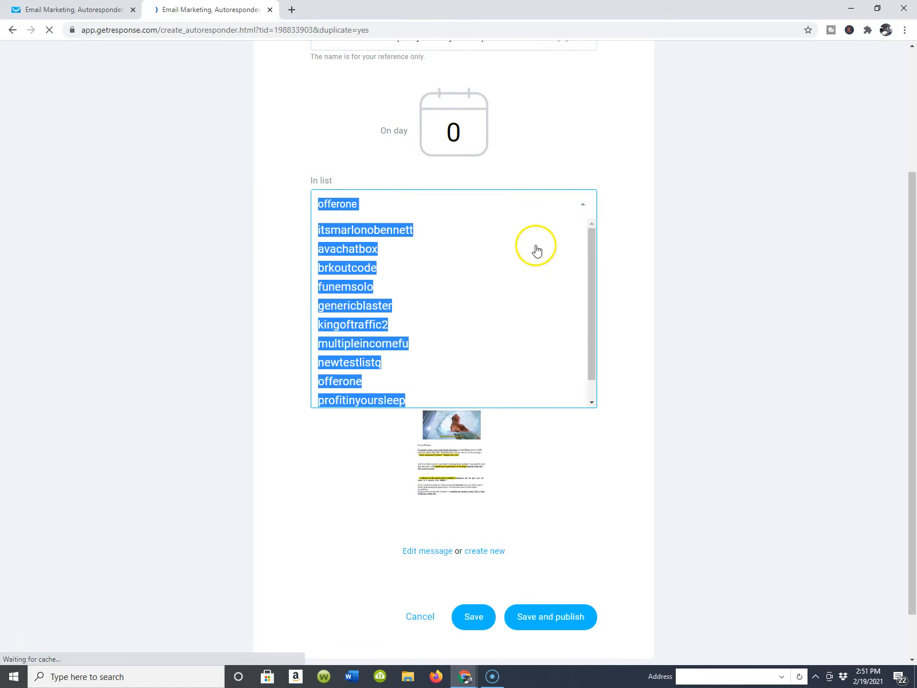
left_click(502, 202)
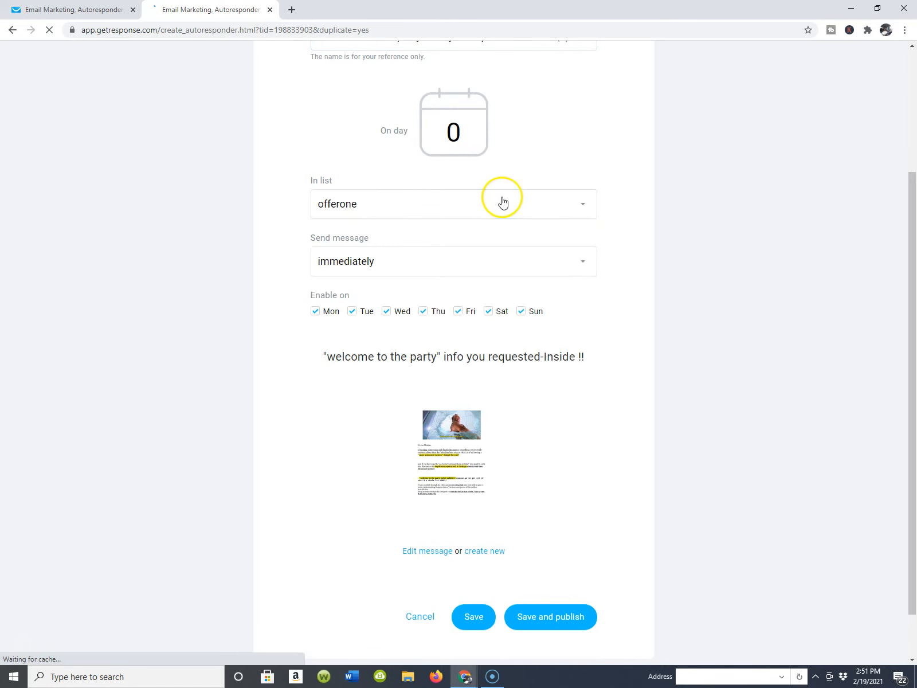
left_click(579, 210)
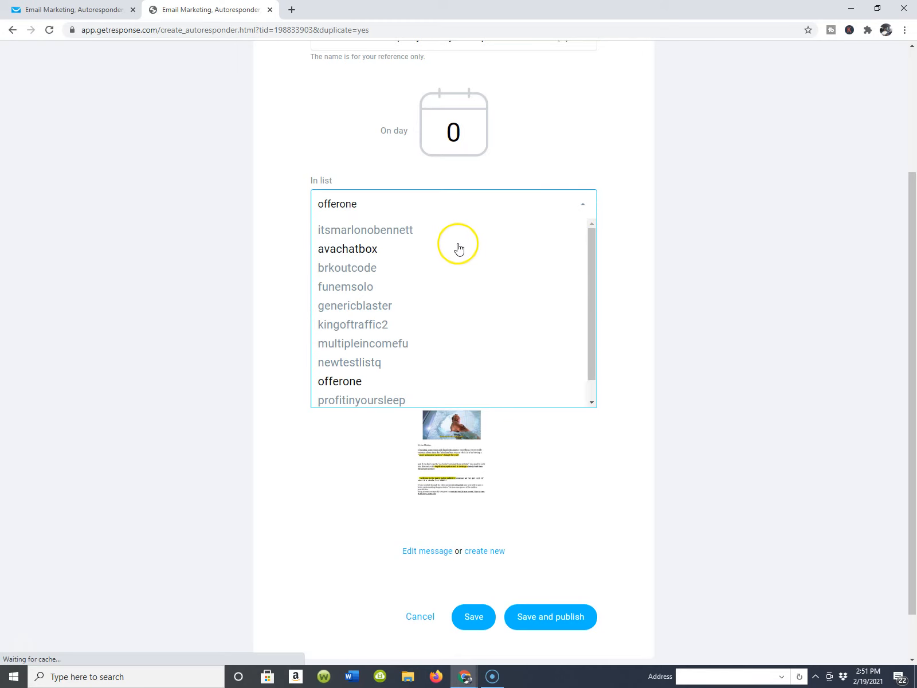
scroll(458, 248, "down", 1)
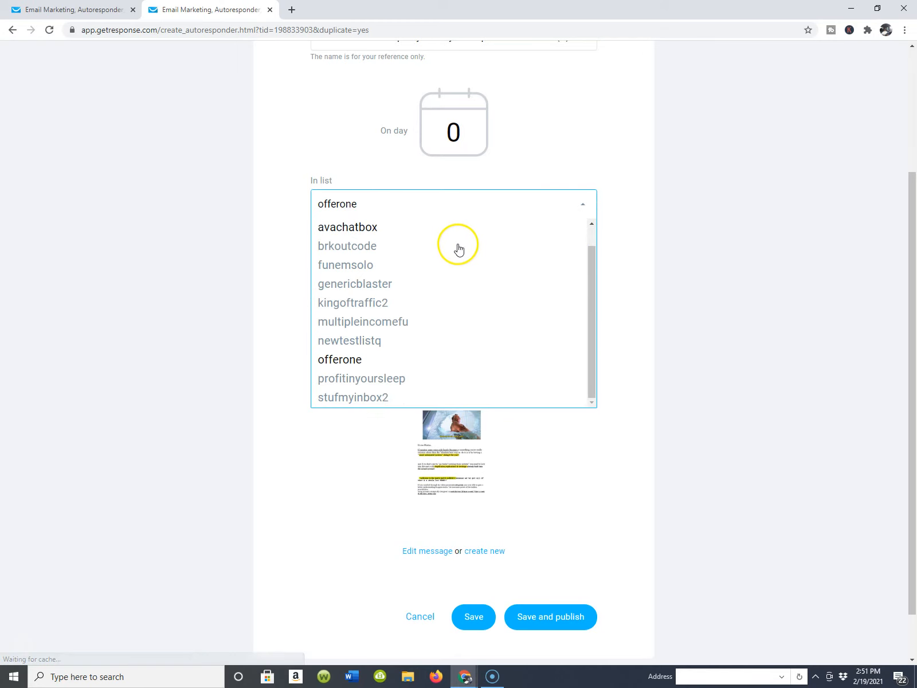
left_click(360, 342)
left_click(550, 624)
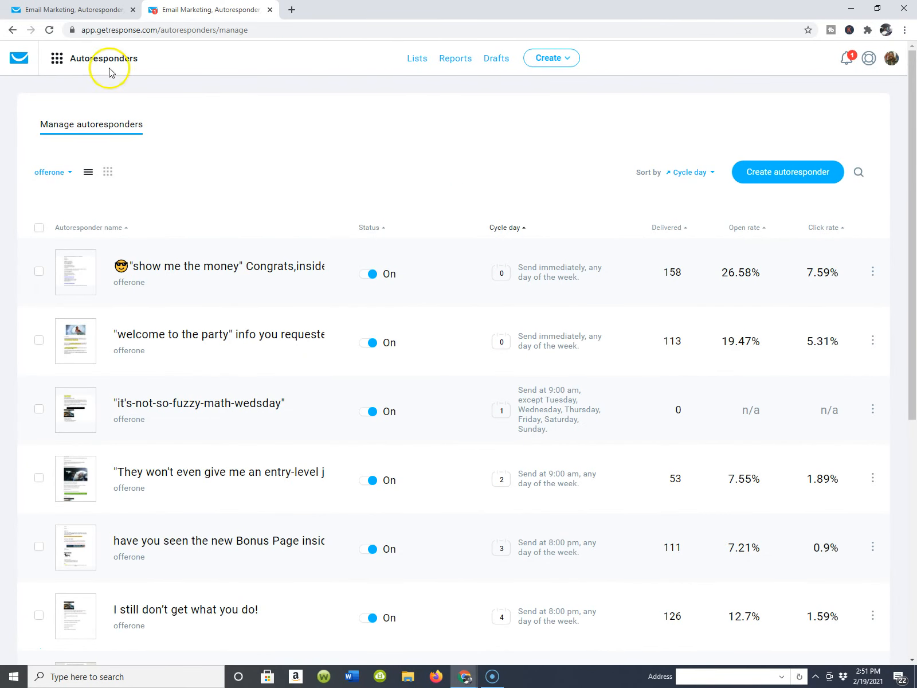
Change the autoresponder list filter from offerone to newtestlistq to check for the published copy
left_click(69, 178)
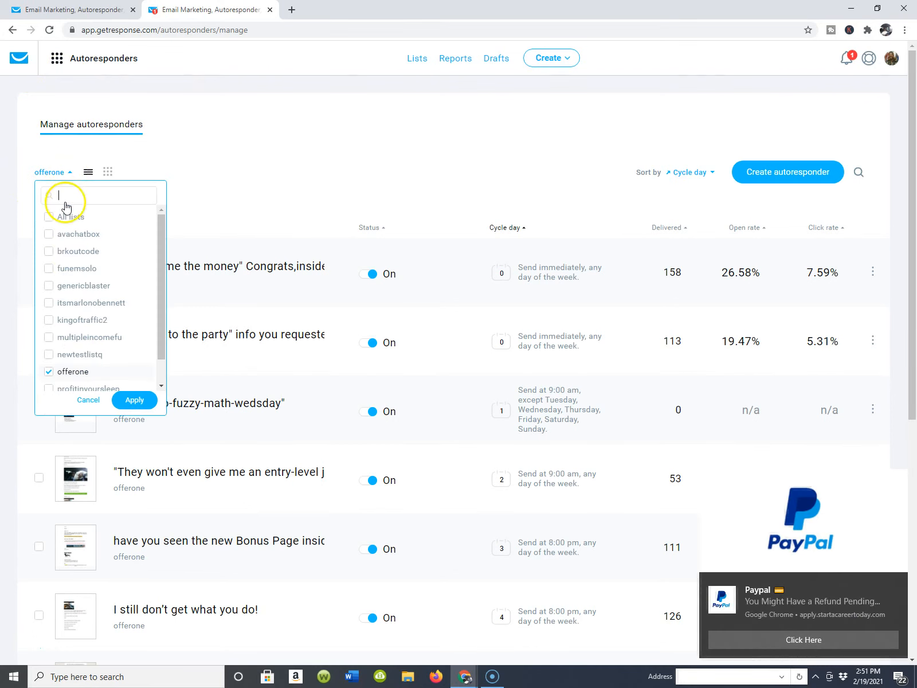
scroll(86, 286, "down", 1)
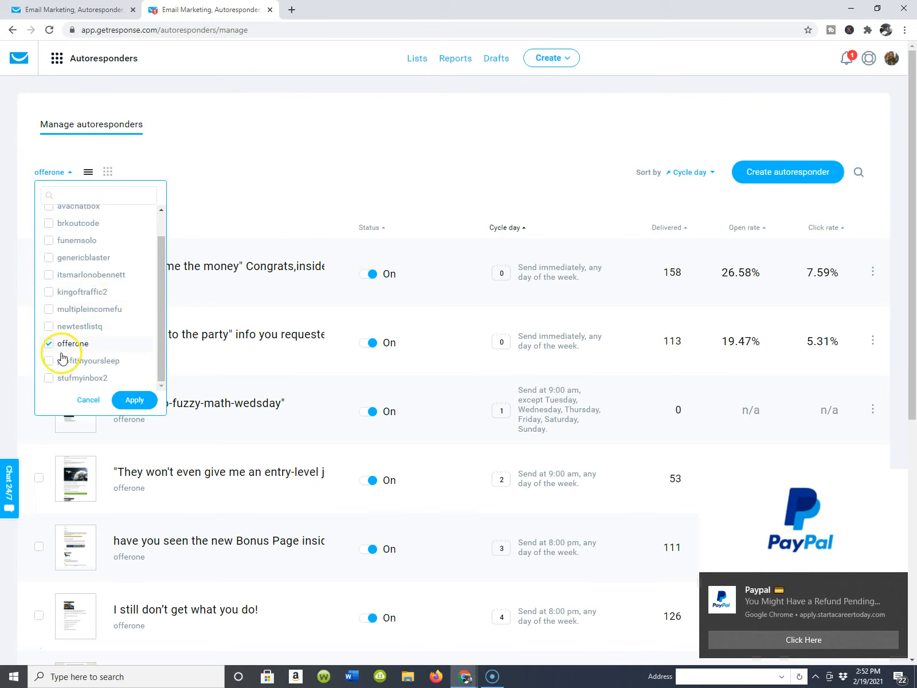
left_click(47, 344)
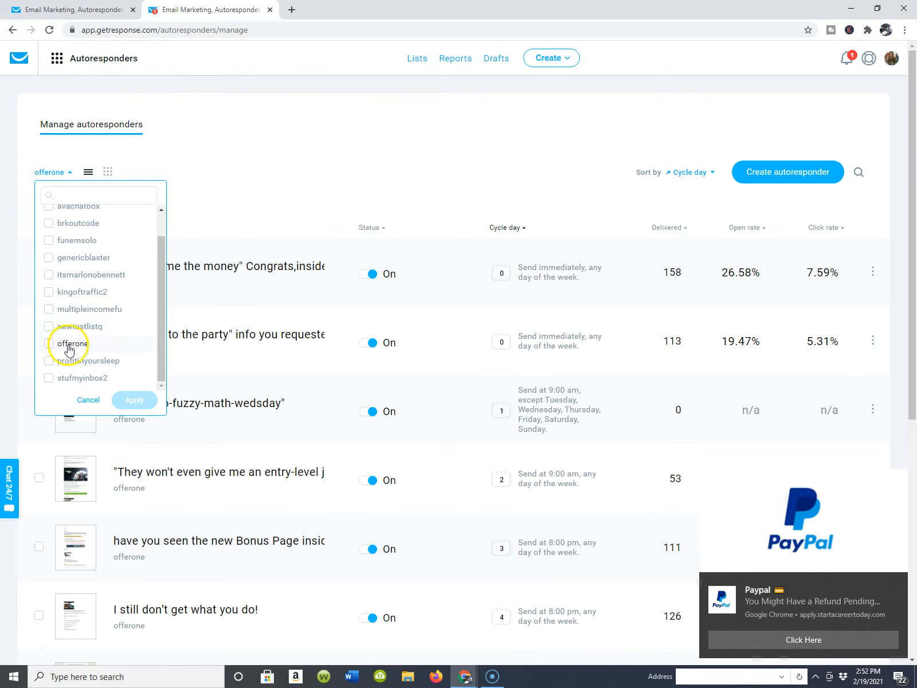
left_click(50, 328)
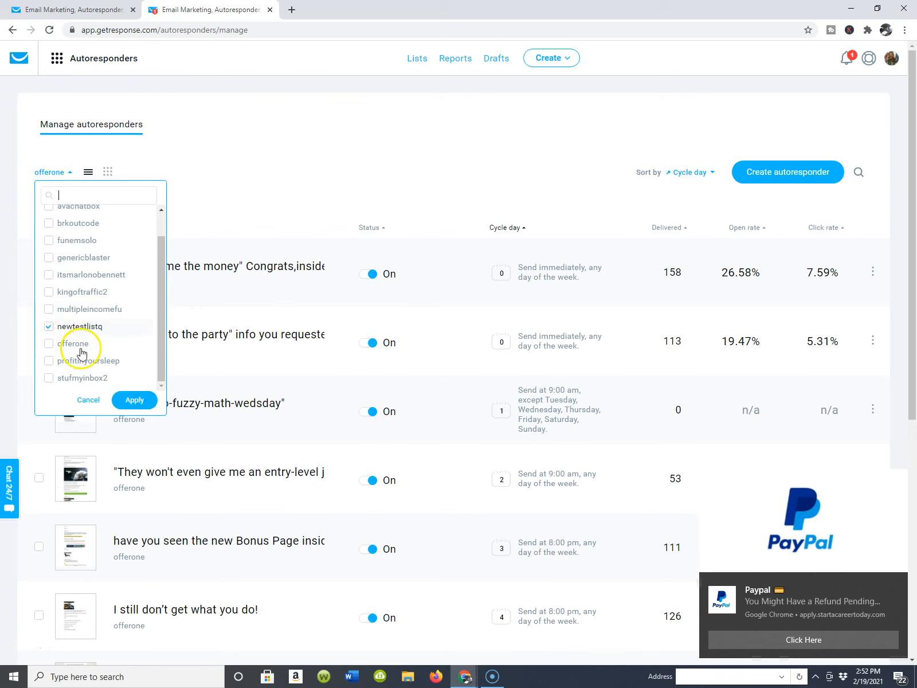
left_click(136, 400)
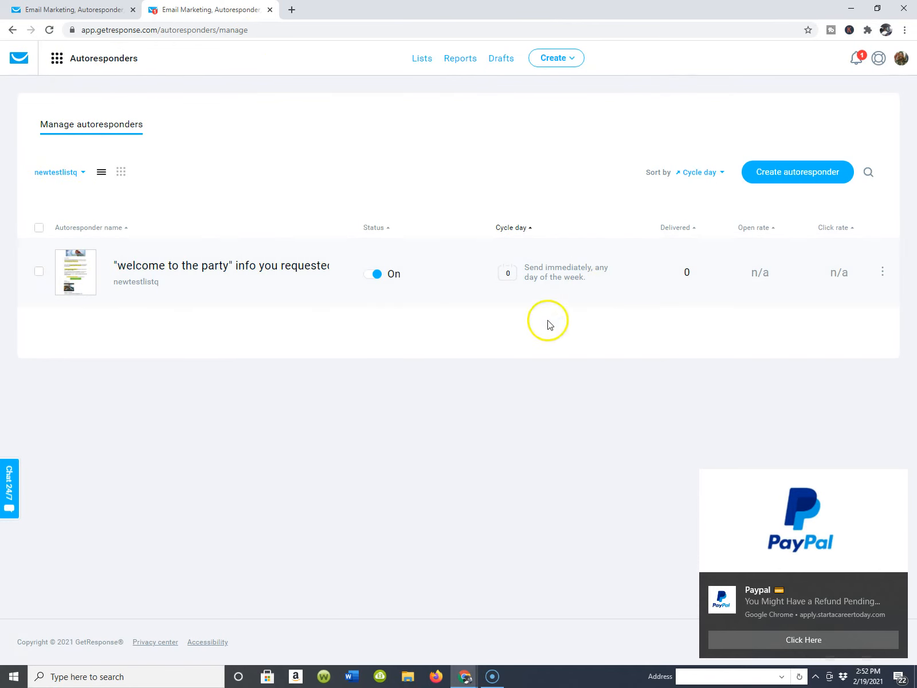
Send a test message of the "welcome to the party" autoresponder to the preselected email address
left_click(883, 271)
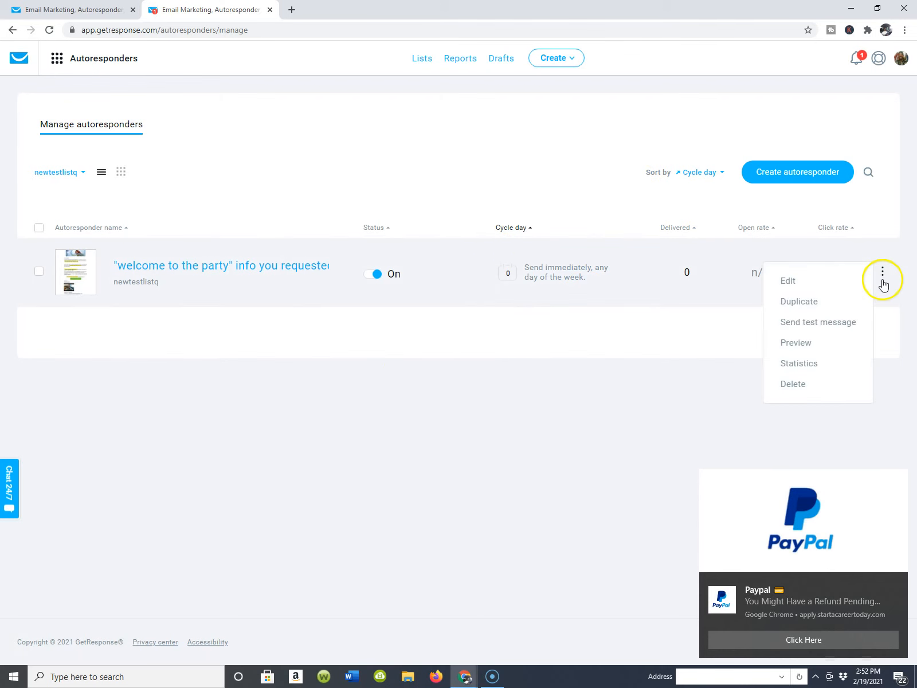
left_click(808, 323)
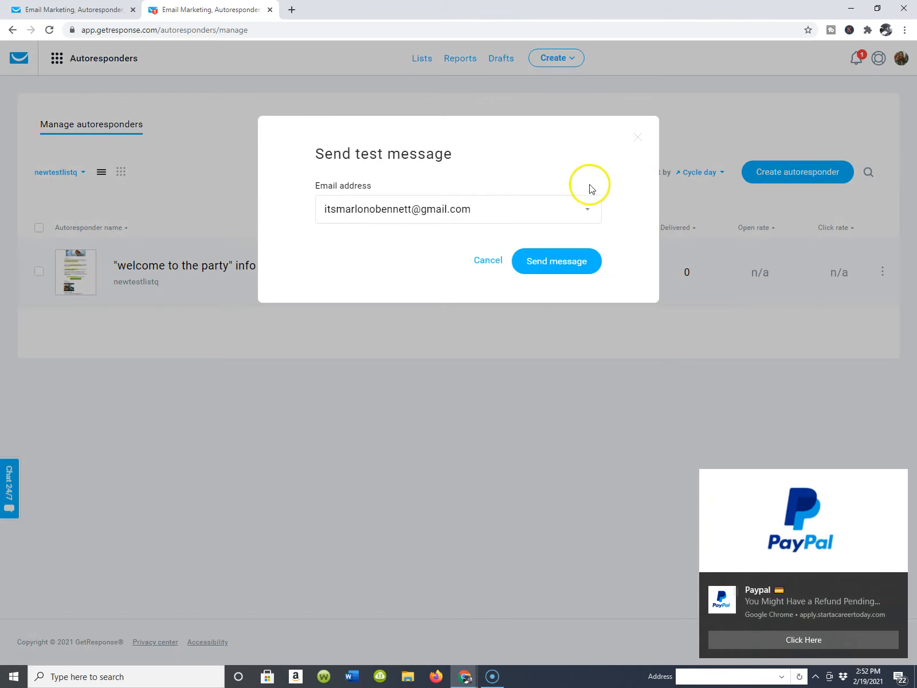
left_click(552, 263)
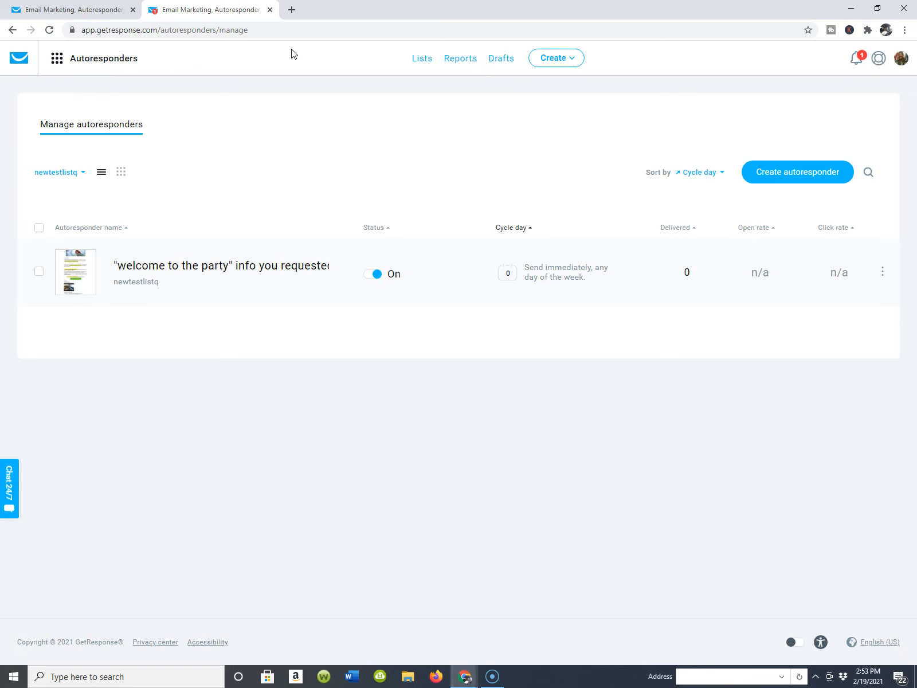
Switch to Gmail in a new browser tab, open the "welcome to the party" test email and follow its link
left_click(292, 11)
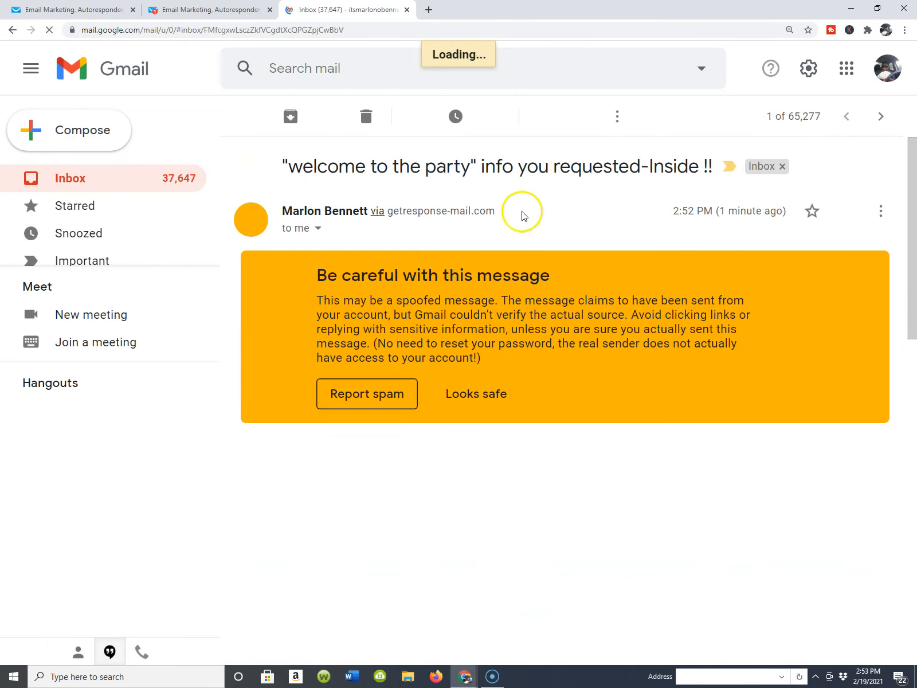
scroll(464, 401, "down", 3)
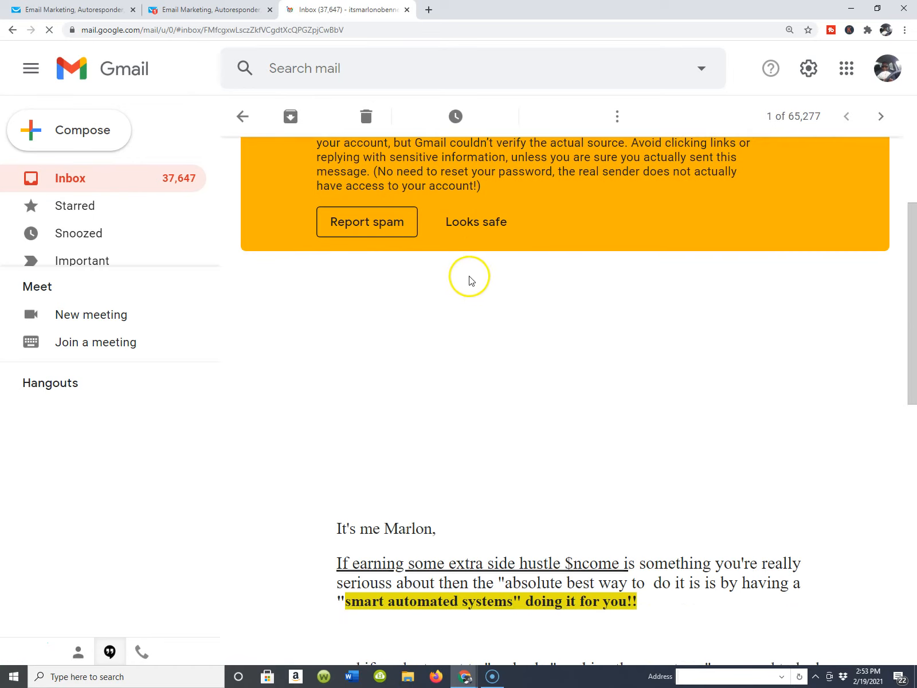
left_click(475, 223)
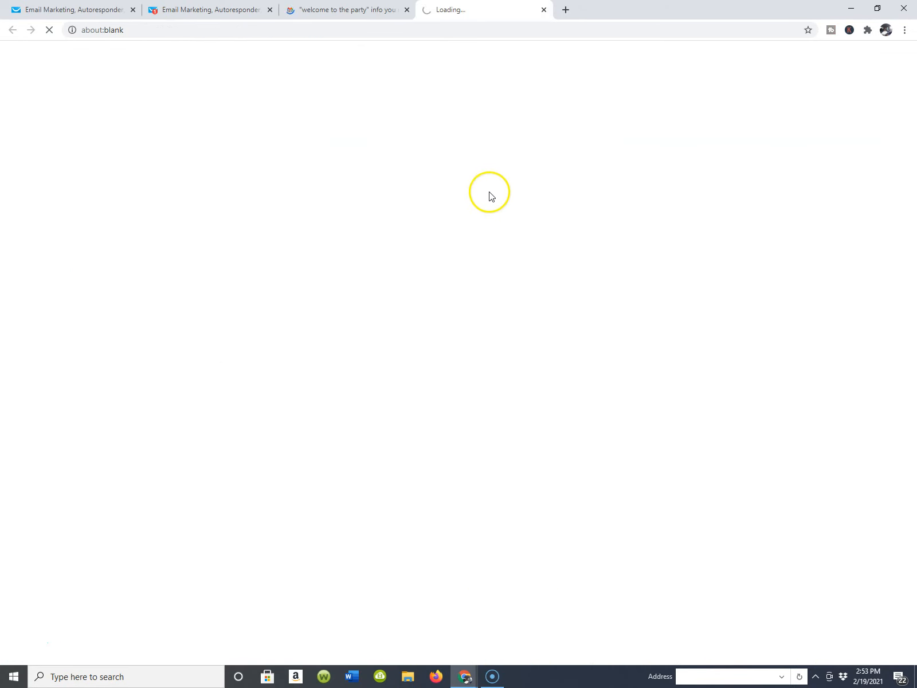
Return to the "welcome to the party" test email in Gmail and mark the message as safe
left_click(382, 14)
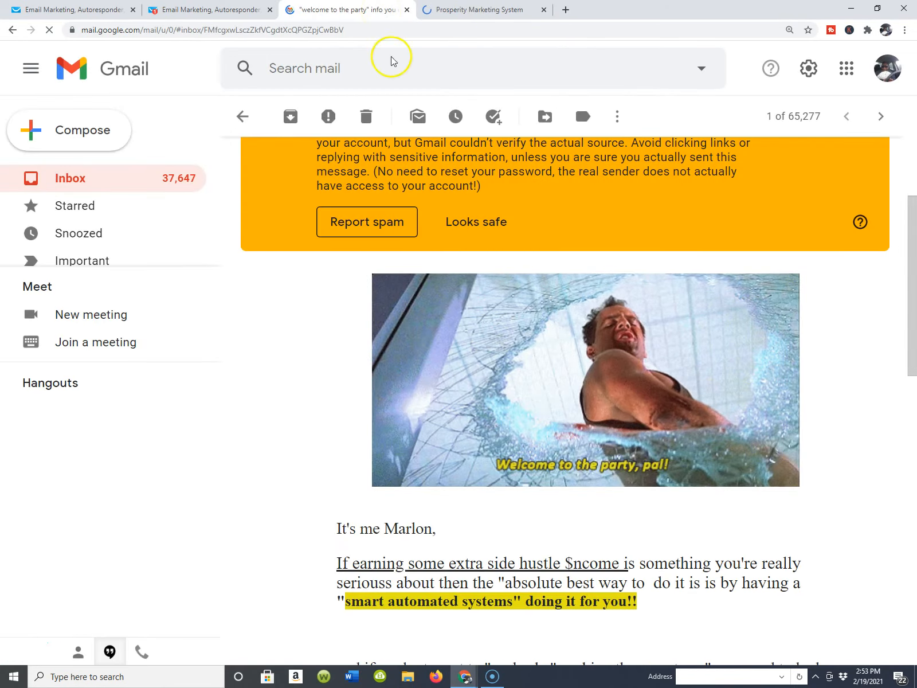
left_click(471, 226)
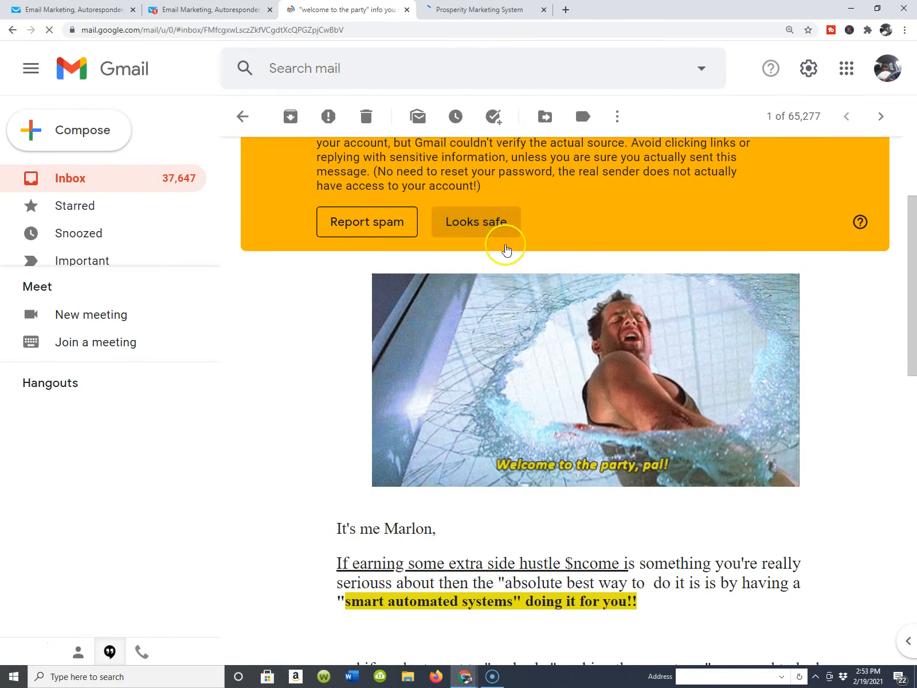
Read through the whole test email, checking its image, highlighted text, video button, signature and footer
scroll(519, 380, "down", 1)
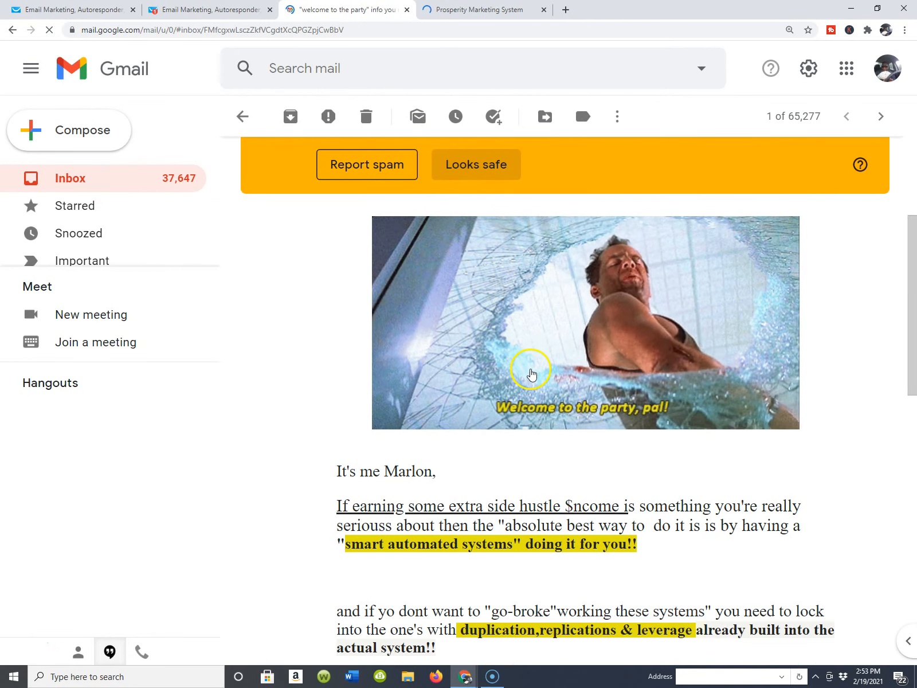
scroll(635, 436, "down", 12)
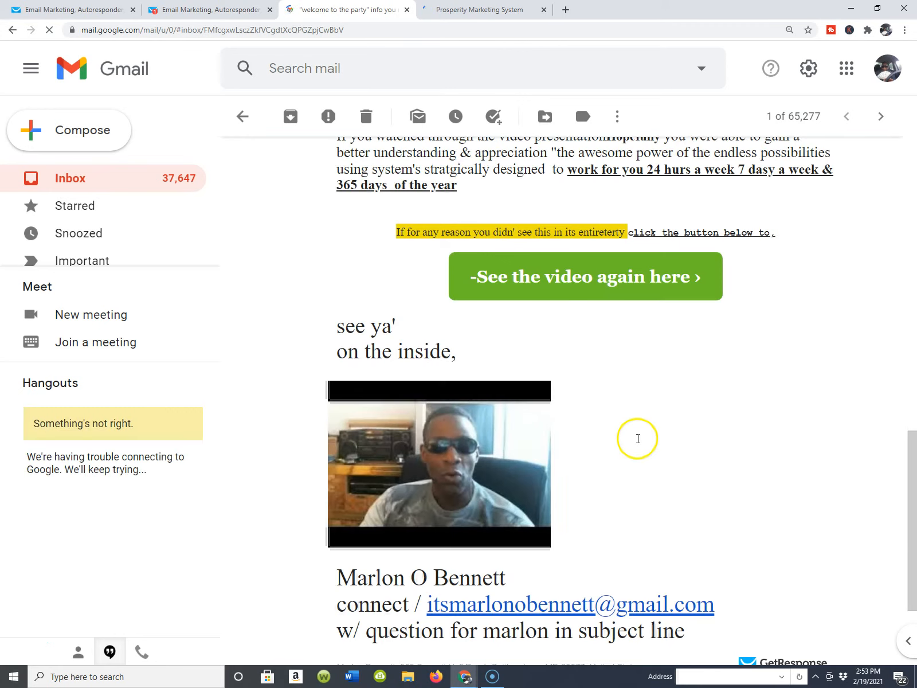
scroll(664, 413, "down", 1)
scroll(670, 405, "up", 12)
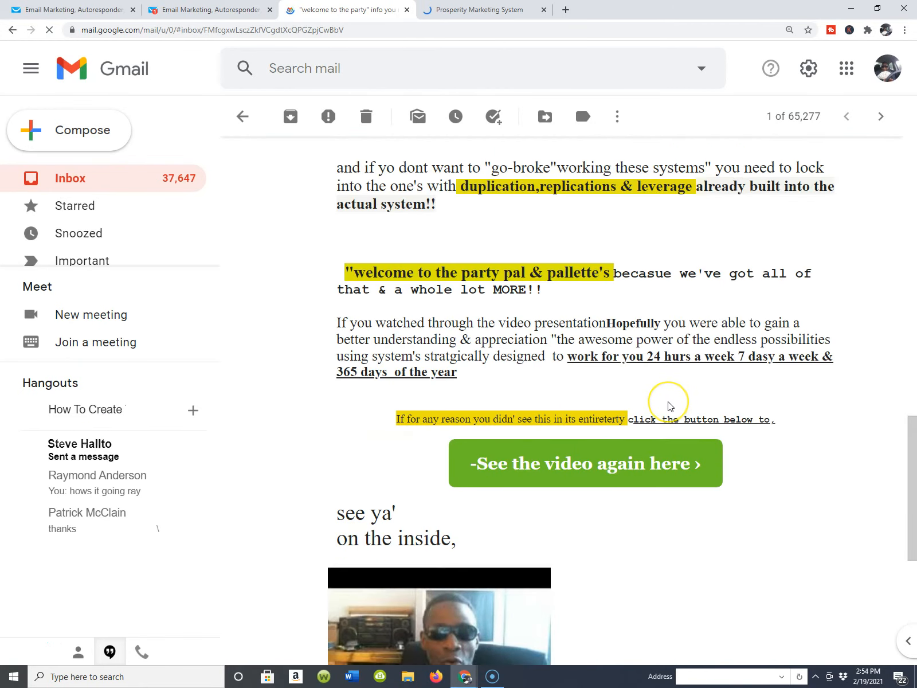
scroll(695, 274, "up", 5)
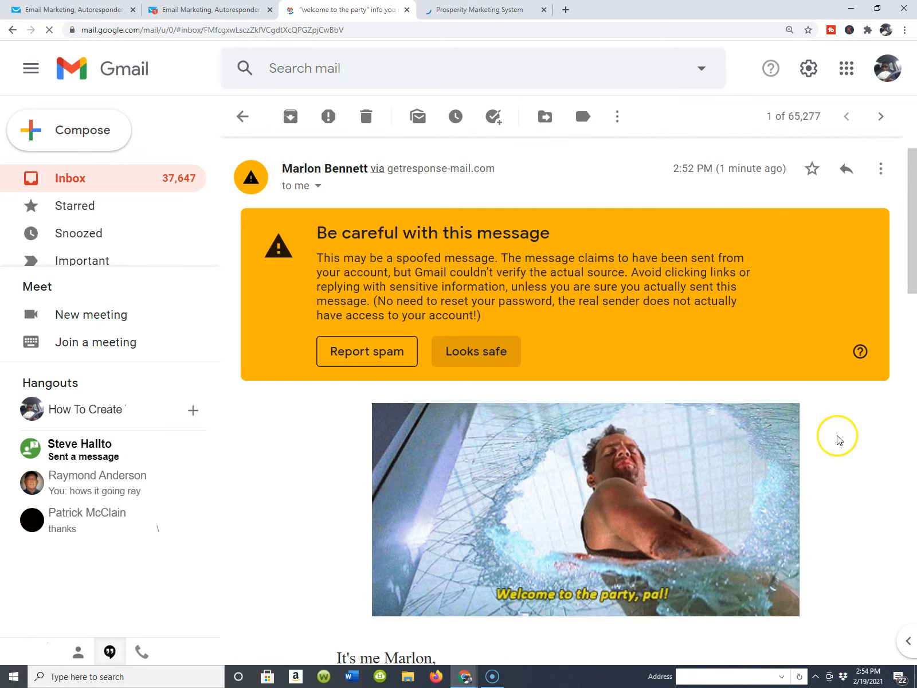
scroll(839, 439, "down", 2)
scroll(835, 436, "down", 4)
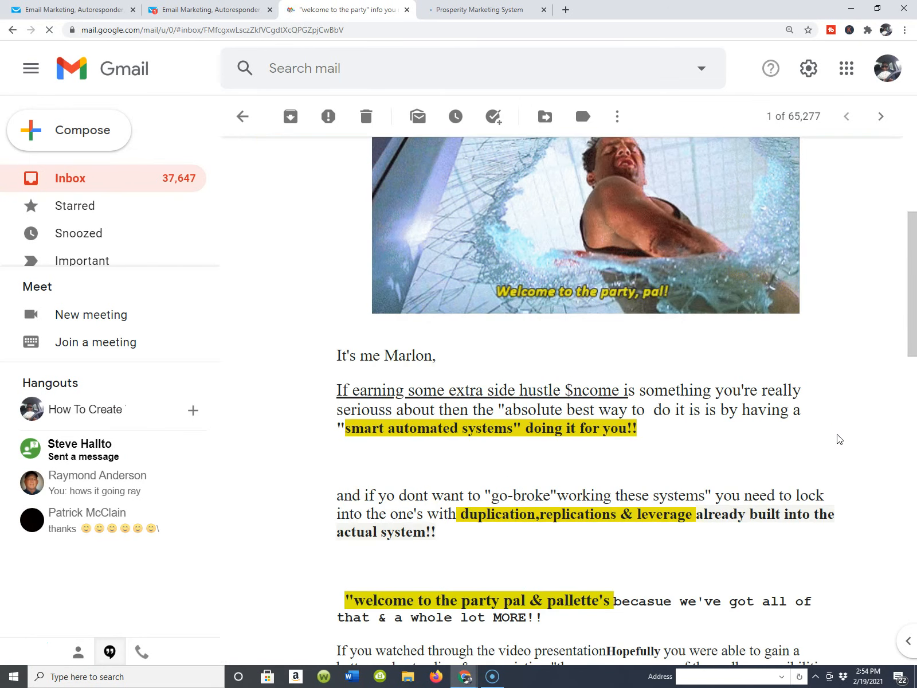
scroll(528, 301, "down", 3)
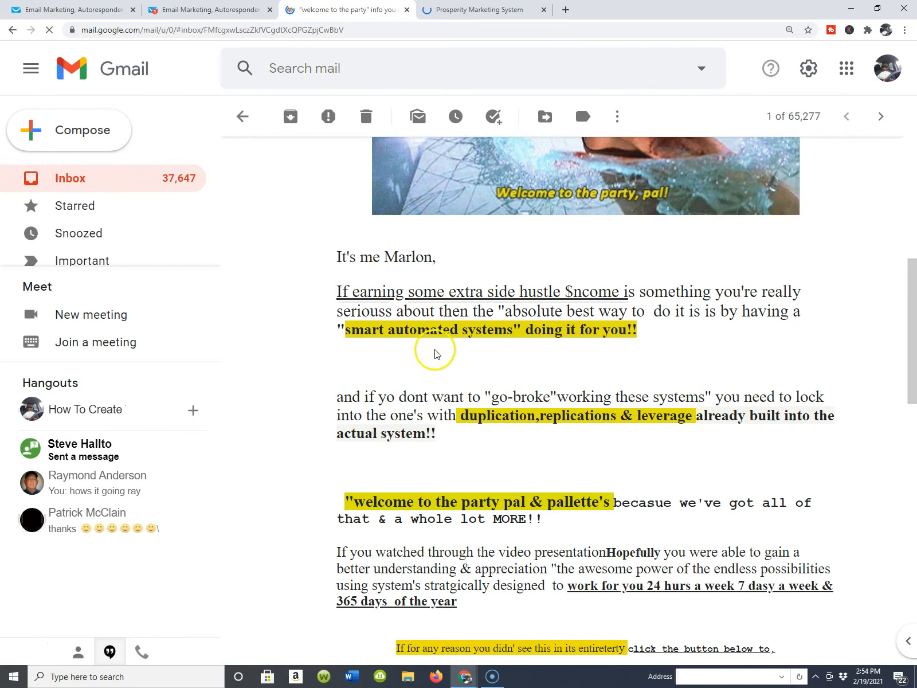
scroll(541, 428, "down", 5)
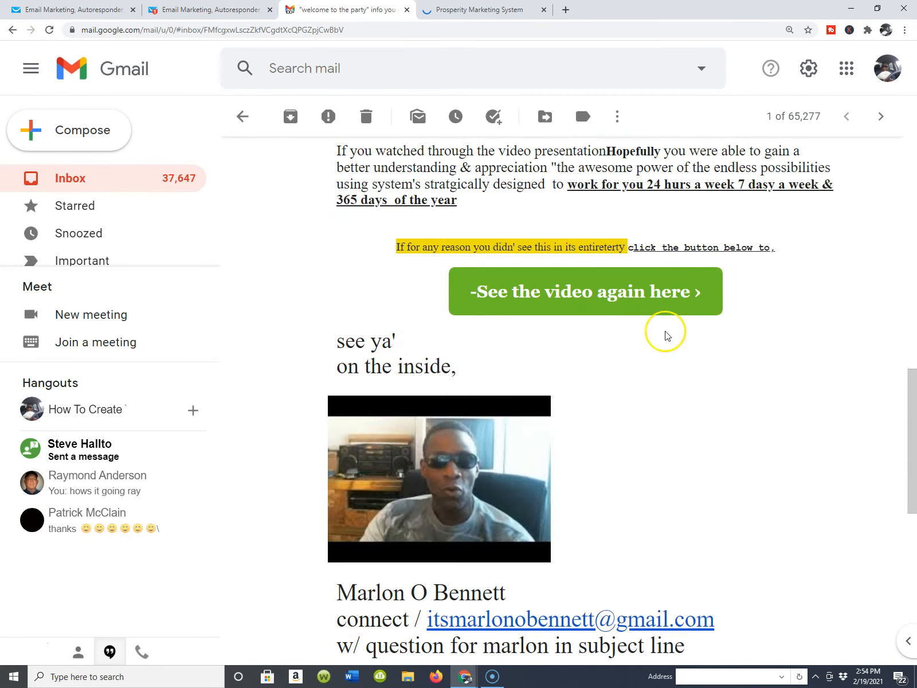
scroll(651, 263, "up", 3)
scroll(653, 262, "up", 2)
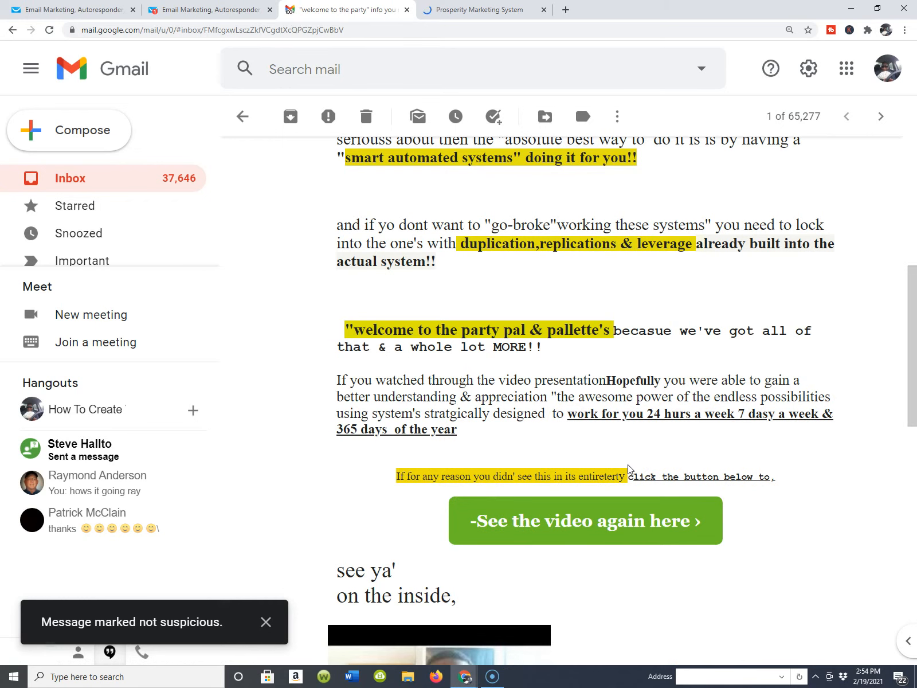
scroll(808, 437, "up", 1)
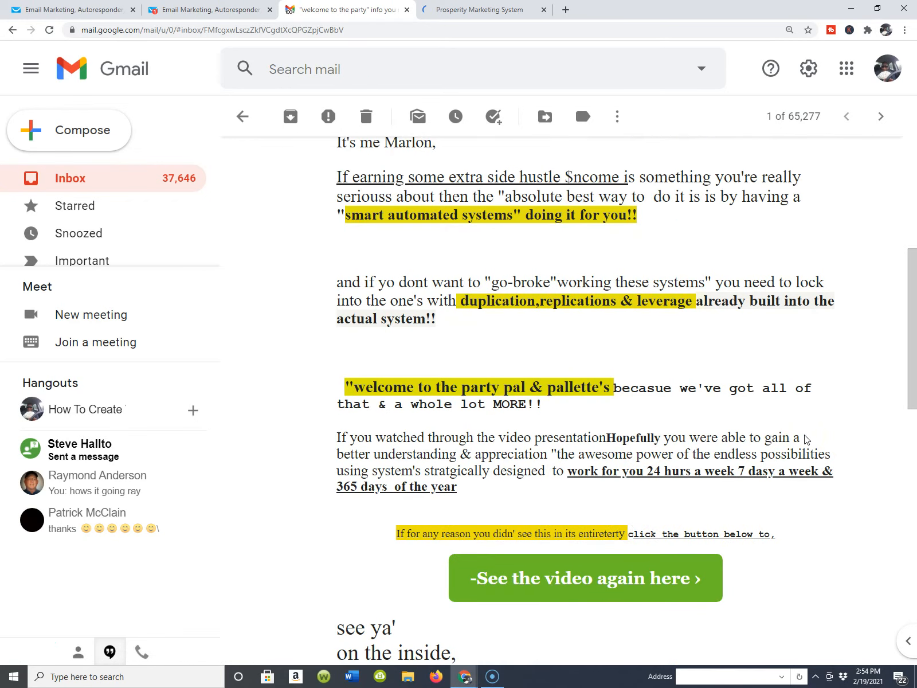
scroll(807, 438, "down", 2)
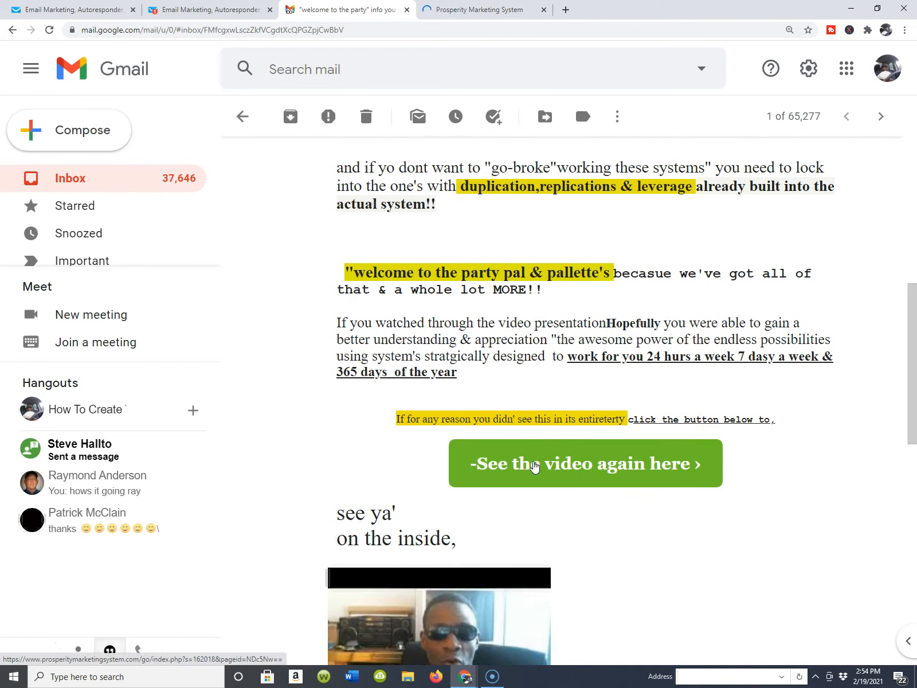
scroll(613, 200, "up", 4)
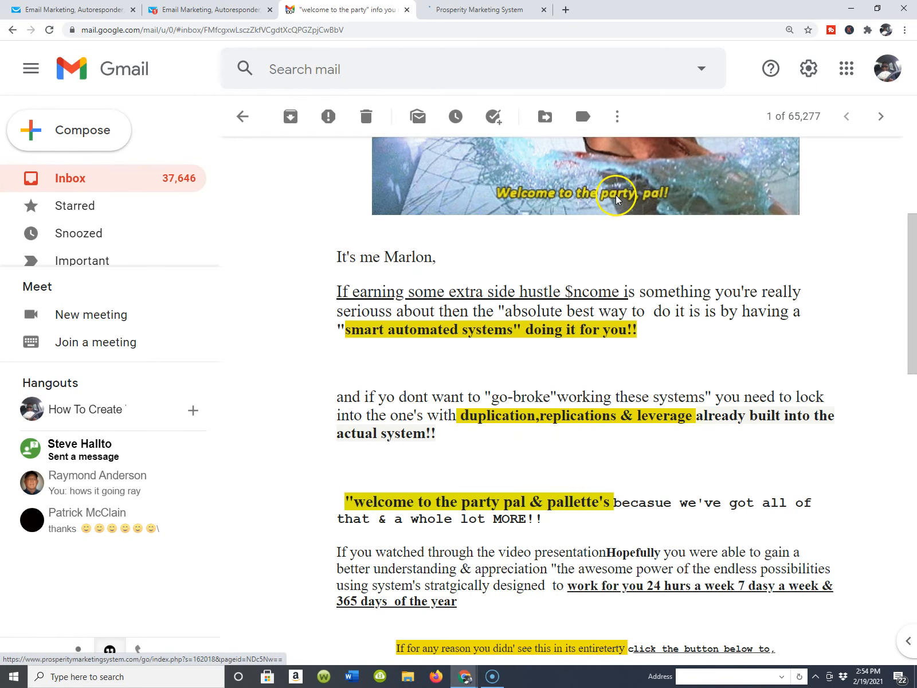
scroll(594, 333, "down", 10)
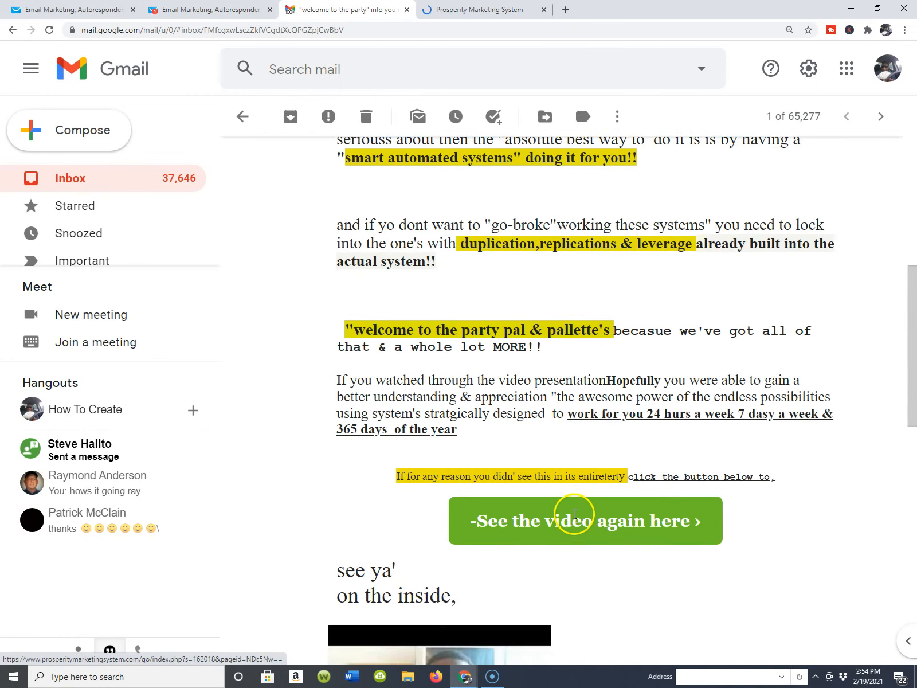
scroll(602, 382, "down", 2)
scroll(600, 383, "up", 6)
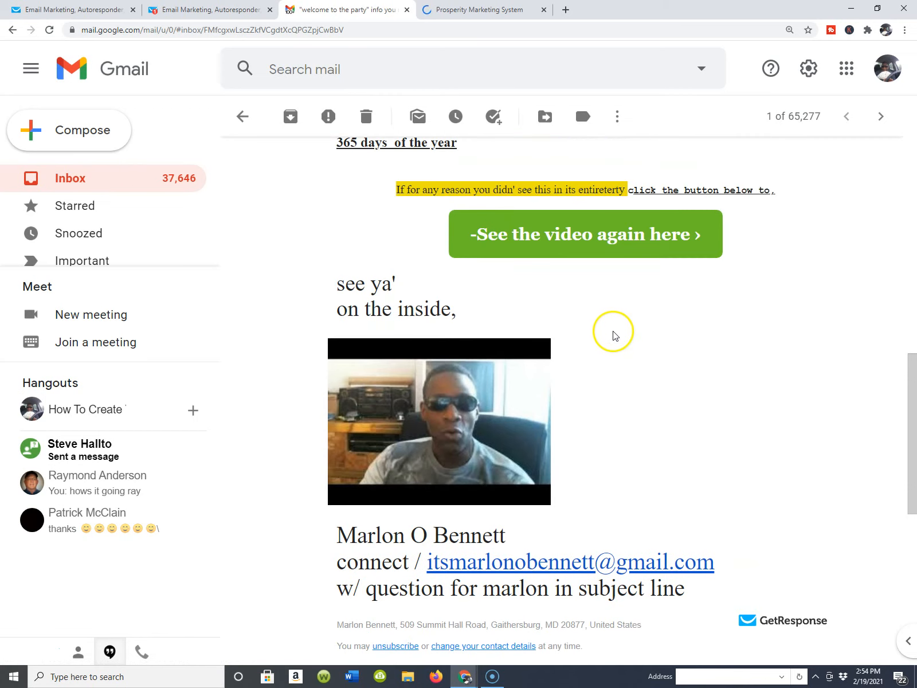
Follow the email's "See the video again here" link and review the Prosperity Marketing System landing page at a smaller browser zoom
left_click(606, 241)
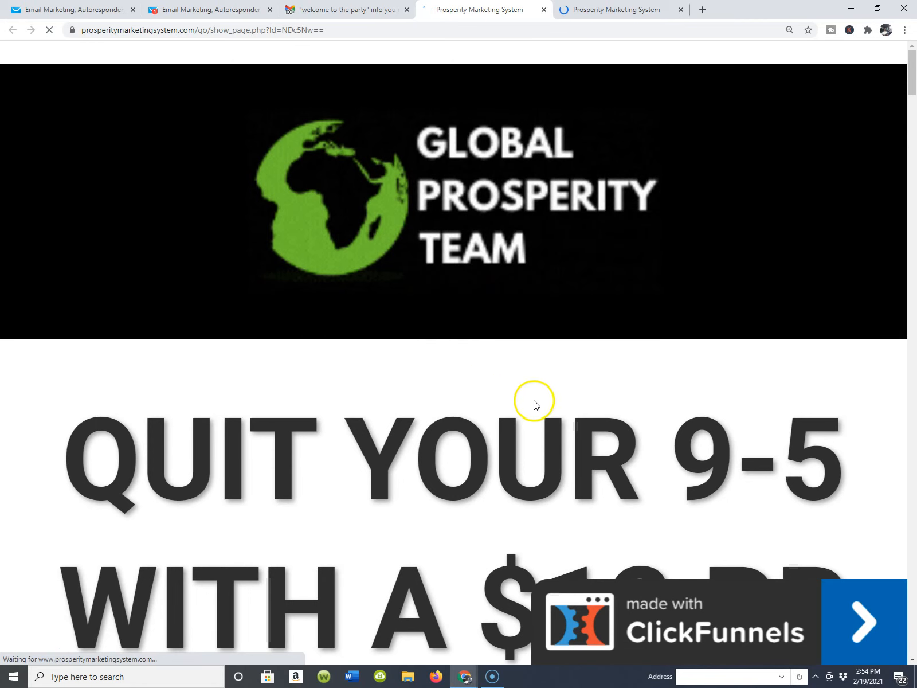
scroll(633, 338, "down", 1)
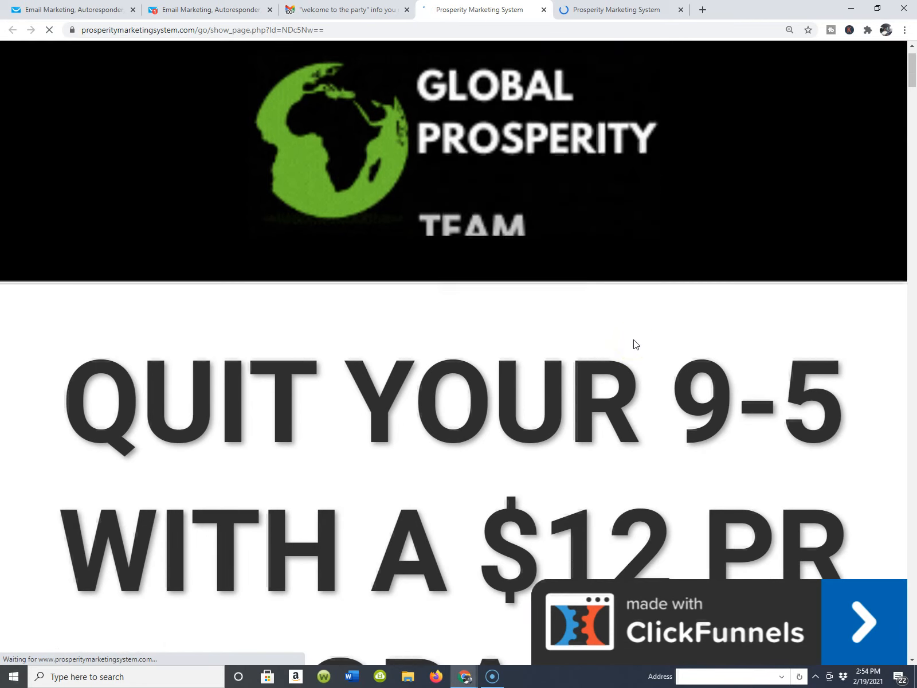
scroll(598, 182, "down", 2)
scroll(598, 181, "down", 8)
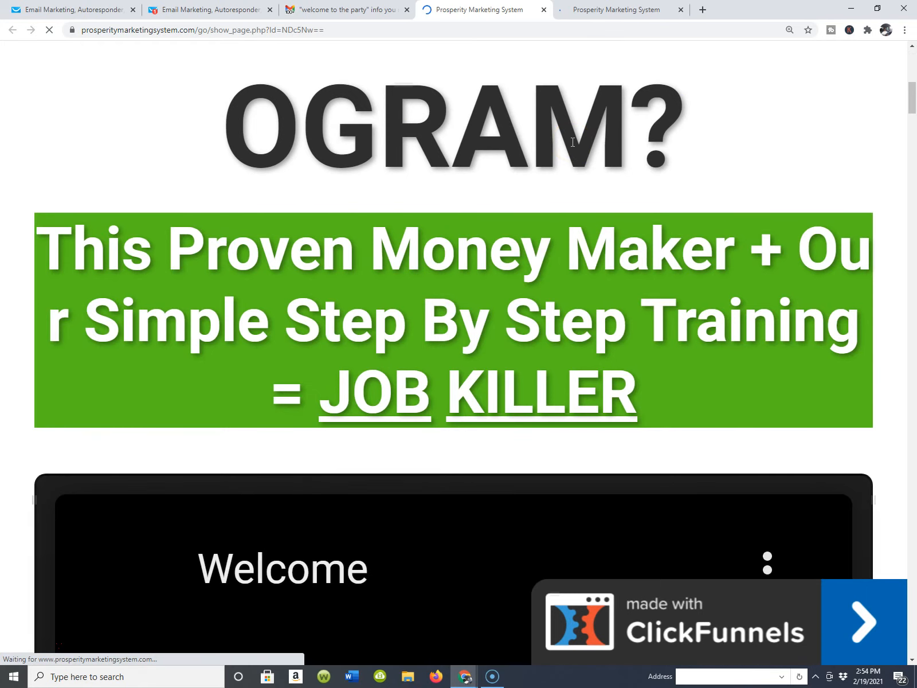
key("ctrl+minus")
key("ctrl+minus")
key("ctrl+minus")
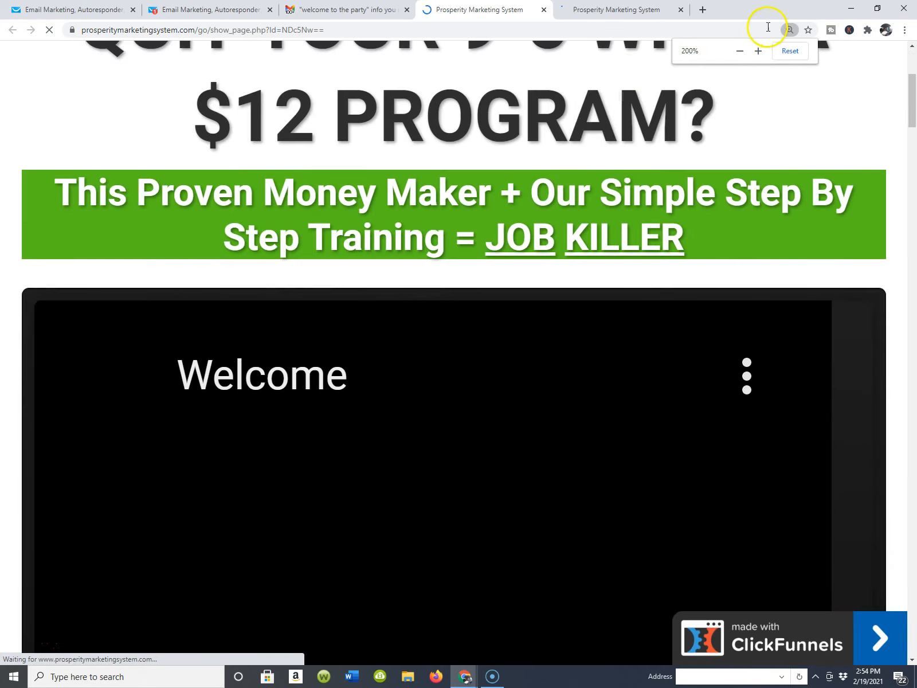
scroll(784, 157, "up", 4)
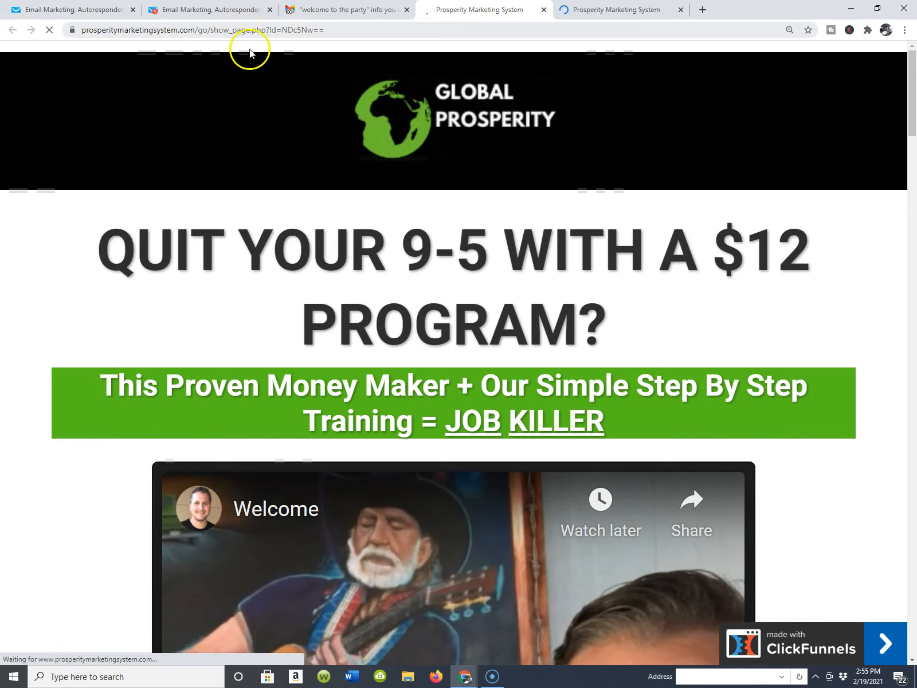
Switch back to GetResponse and change the autoresponder list filter from newtestlistq to offerone
left_click(242, 11)
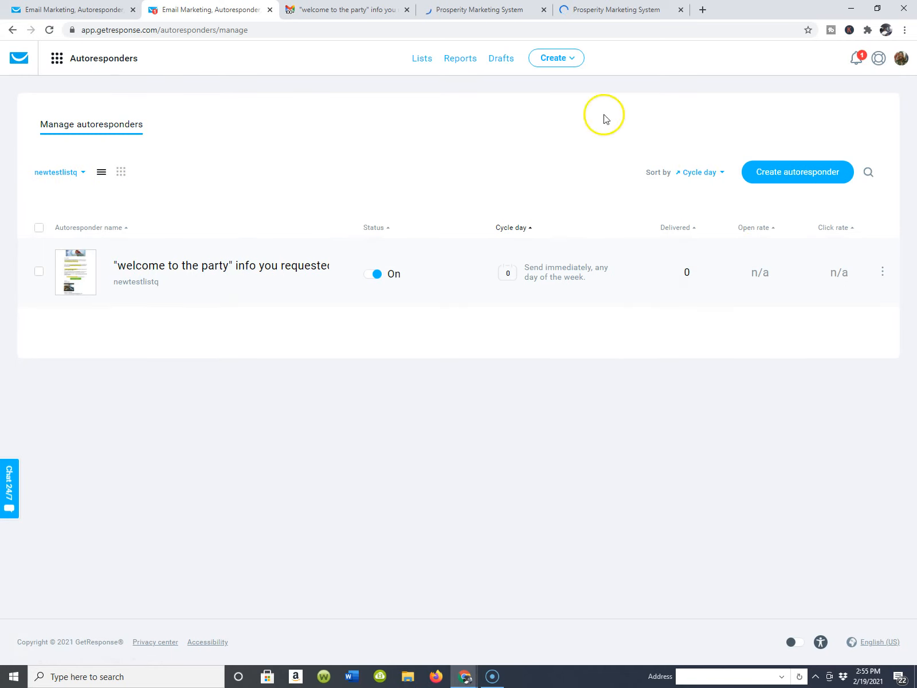
left_click(81, 179)
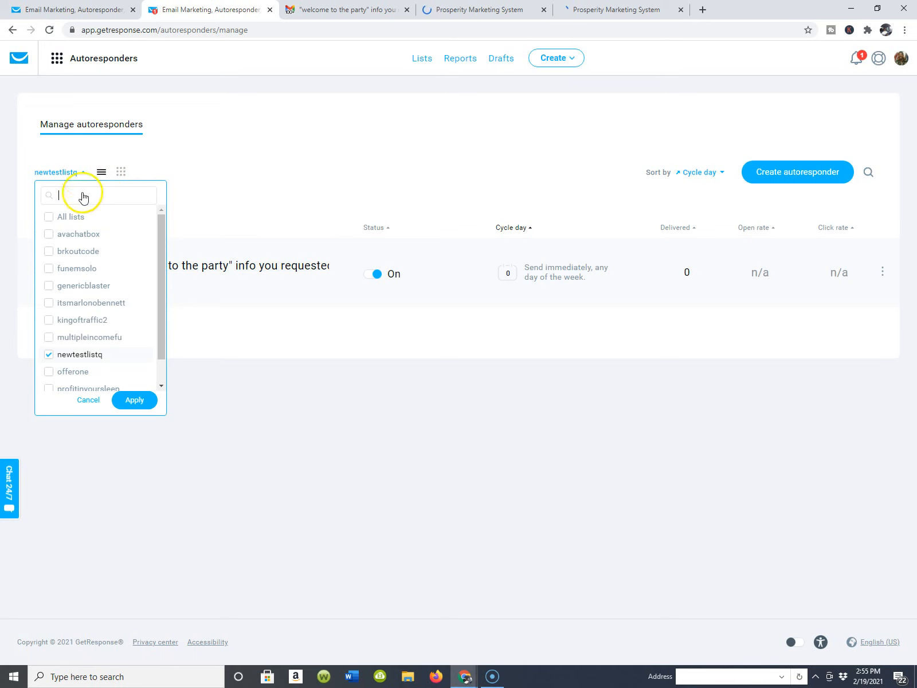
left_click(48, 355)
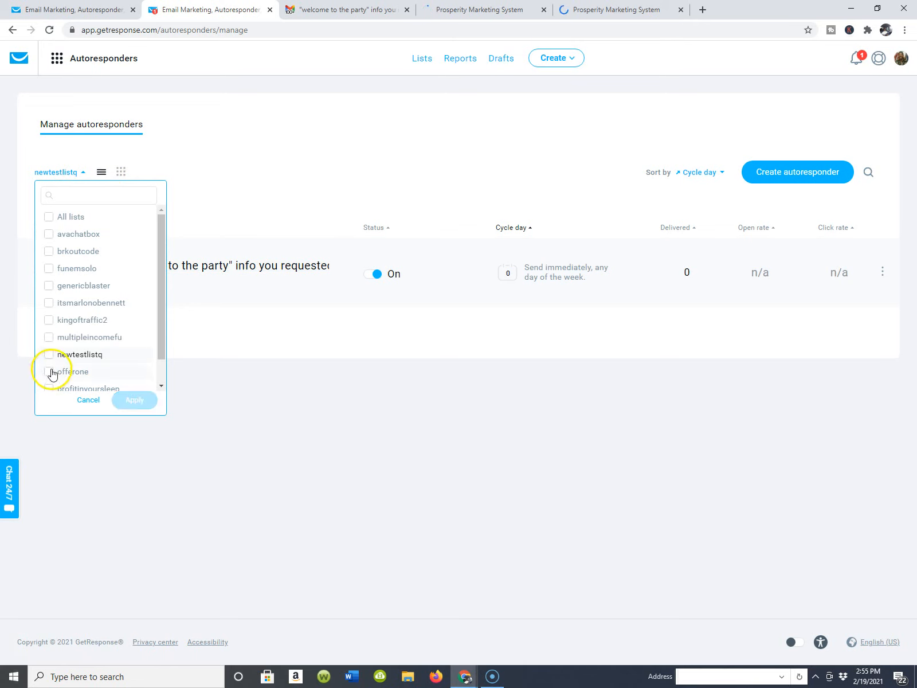
left_click(50, 372)
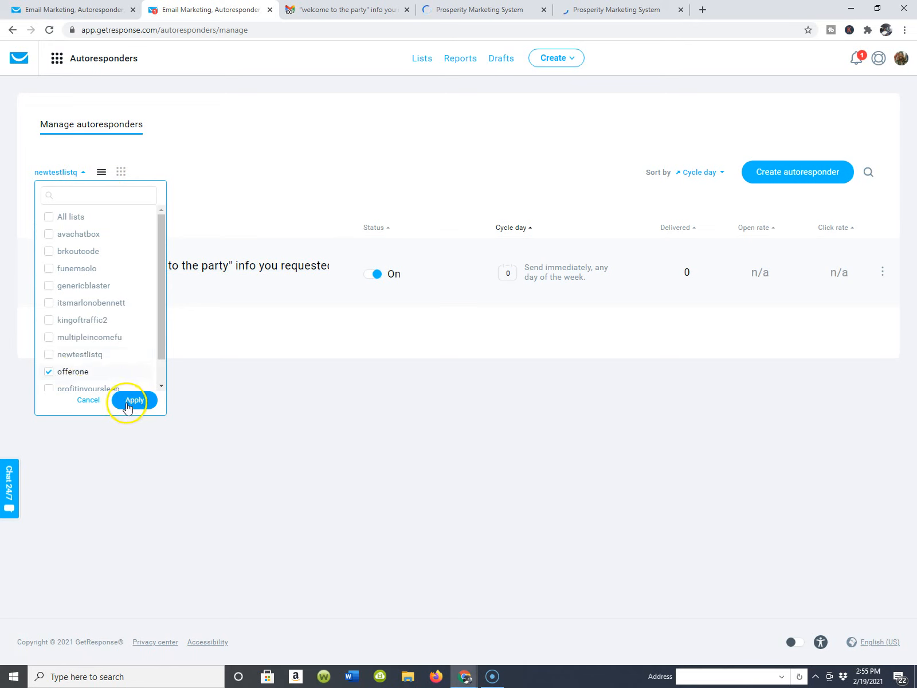
left_click(133, 400)
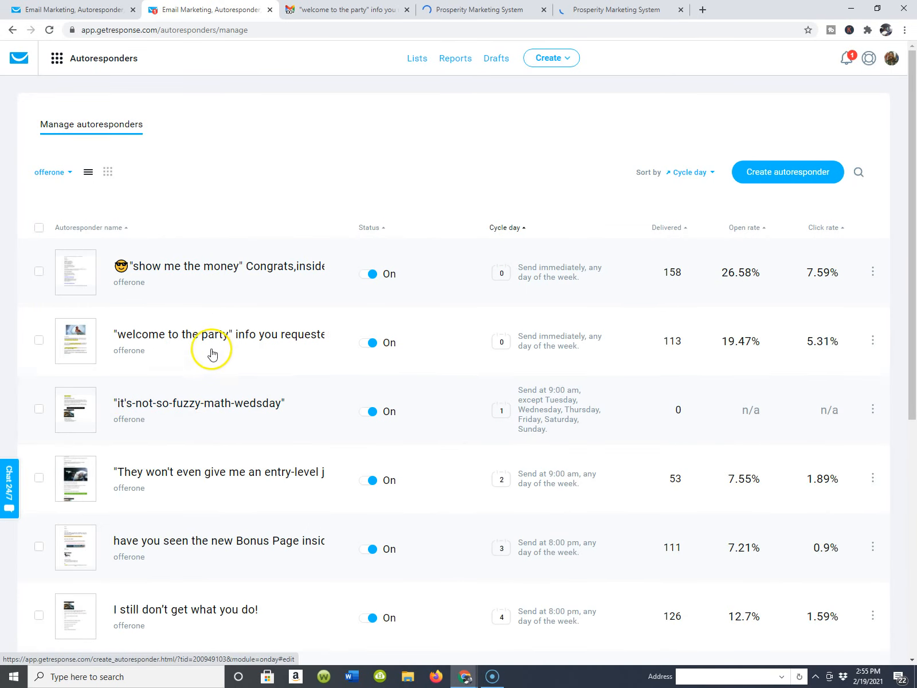
Send a test message of the "show me the money" autoresponder in the offerone list
scroll(255, 360, "down", 1)
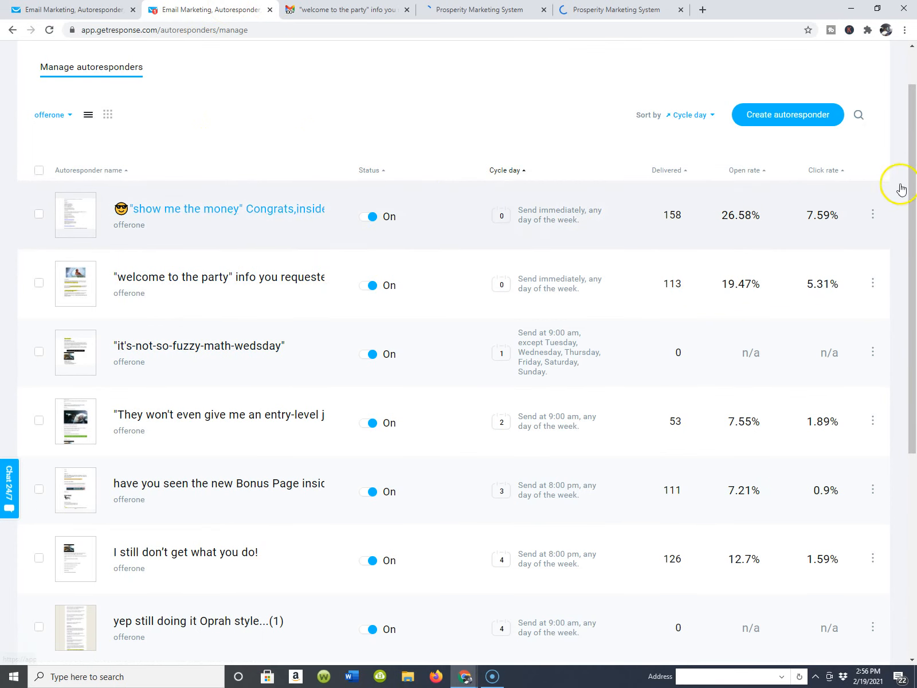
left_click(874, 215)
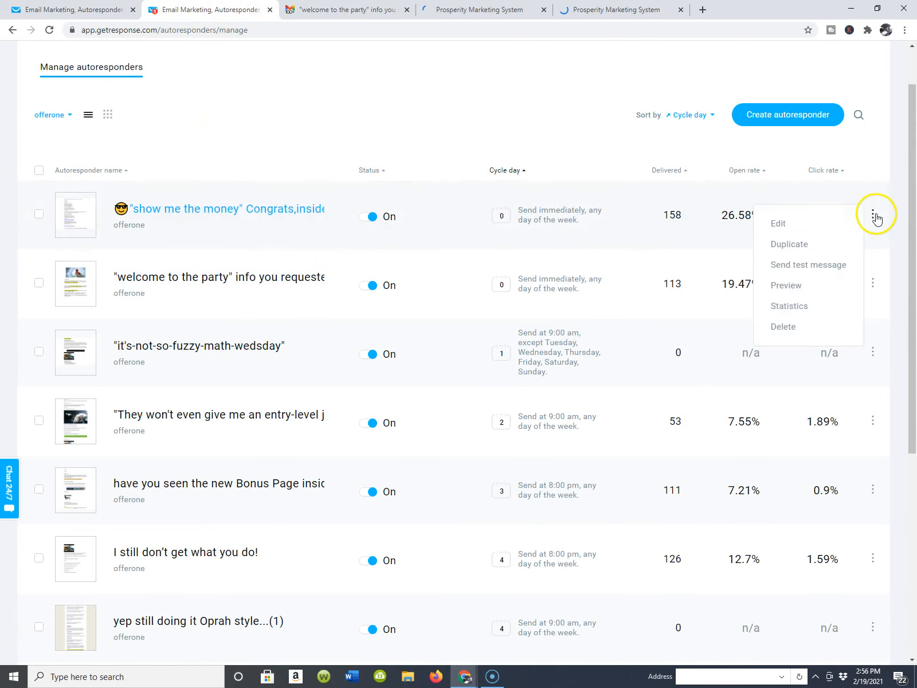
left_click(813, 267)
left_click(585, 263)
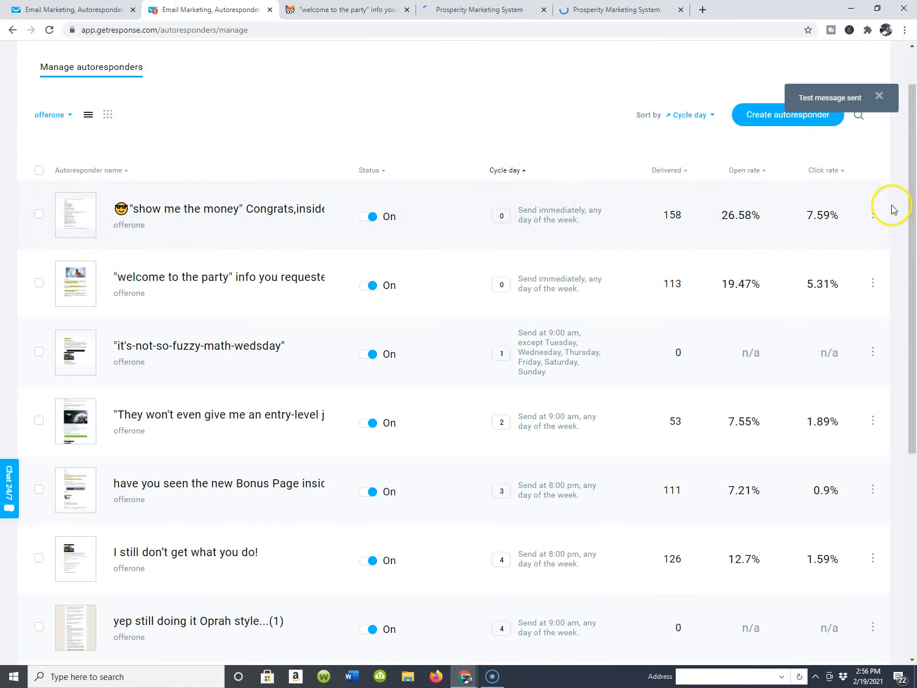
Duplicate the "show me the money" autoresponder, assign the copy to the list newtestlistq, then save and publish it
left_click(877, 212)
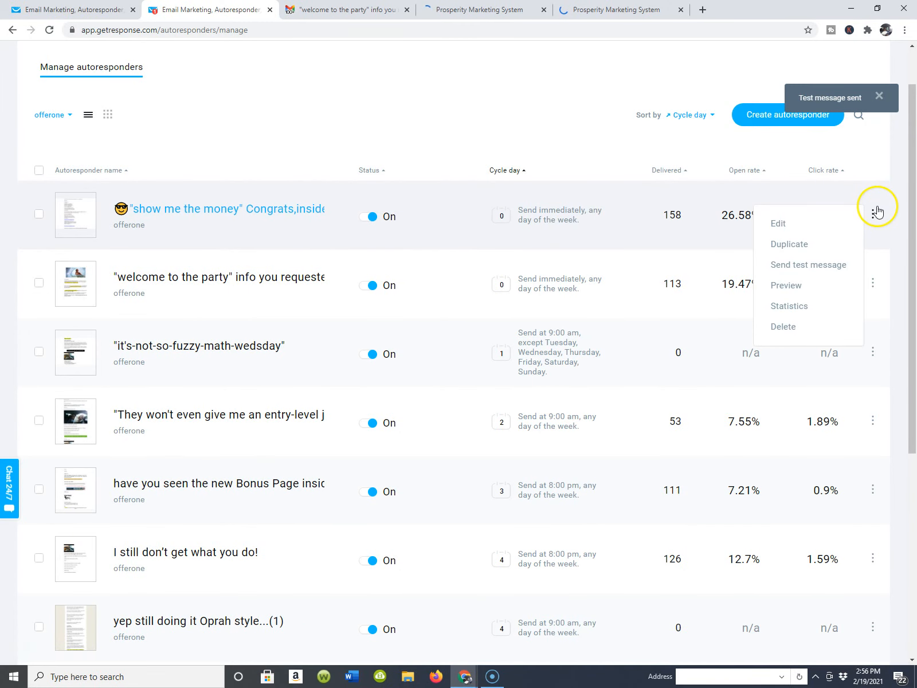
left_click(777, 246)
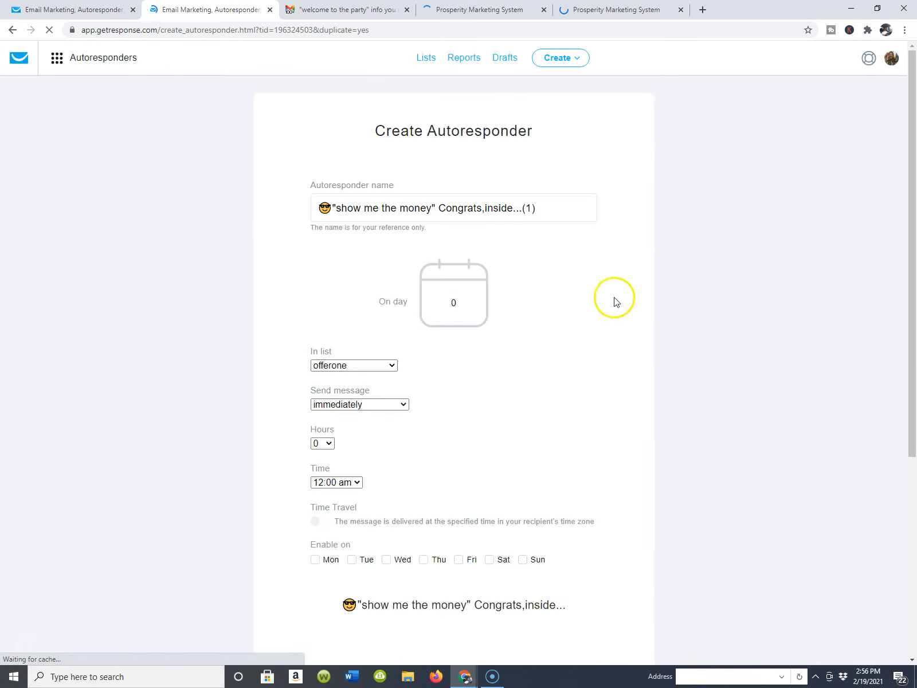
scroll(550, 327, "down", 1)
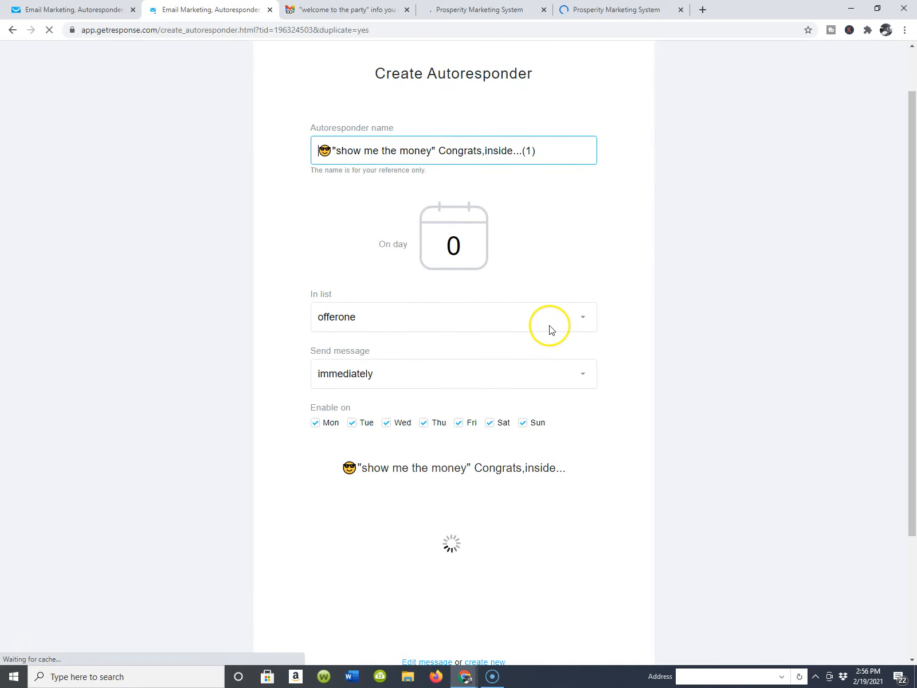
left_click(580, 322)
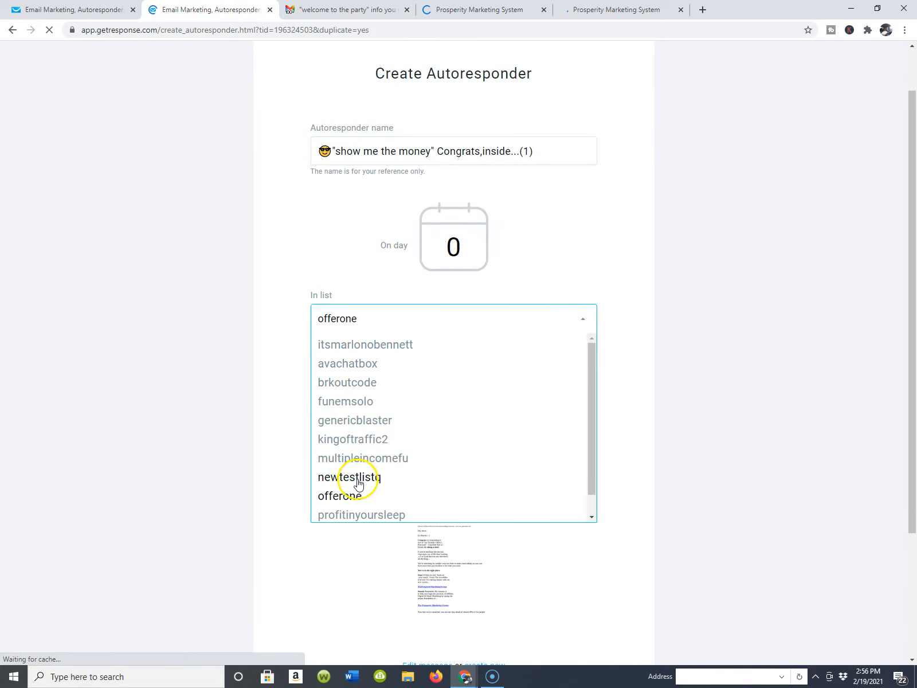
scroll(338, 484, "down", 1)
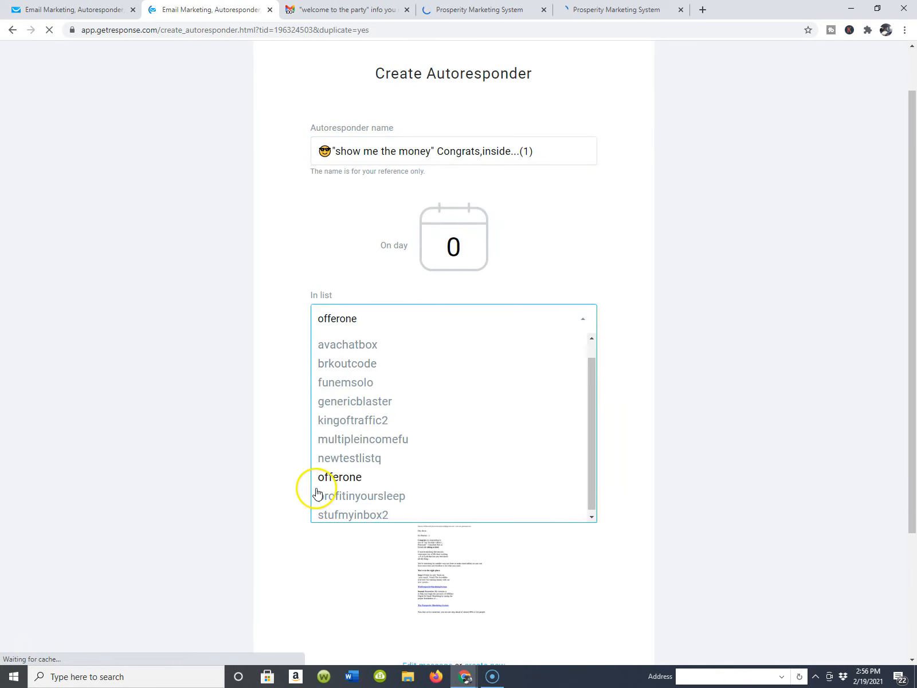
left_click(321, 459)
mouse_move(511, 566)
scroll(511, 567, "down", 3)
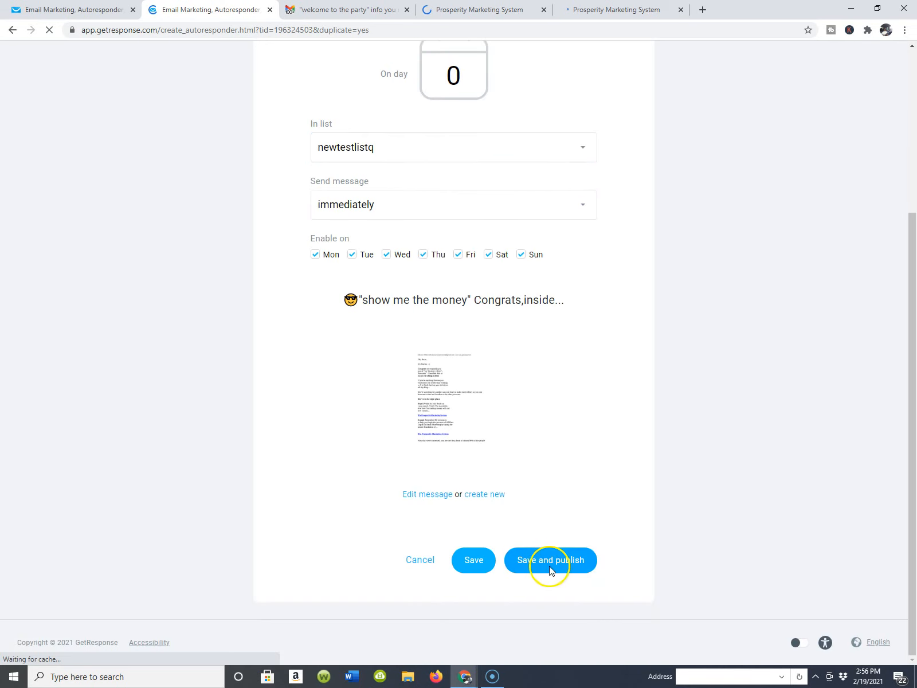
left_click(545, 559)
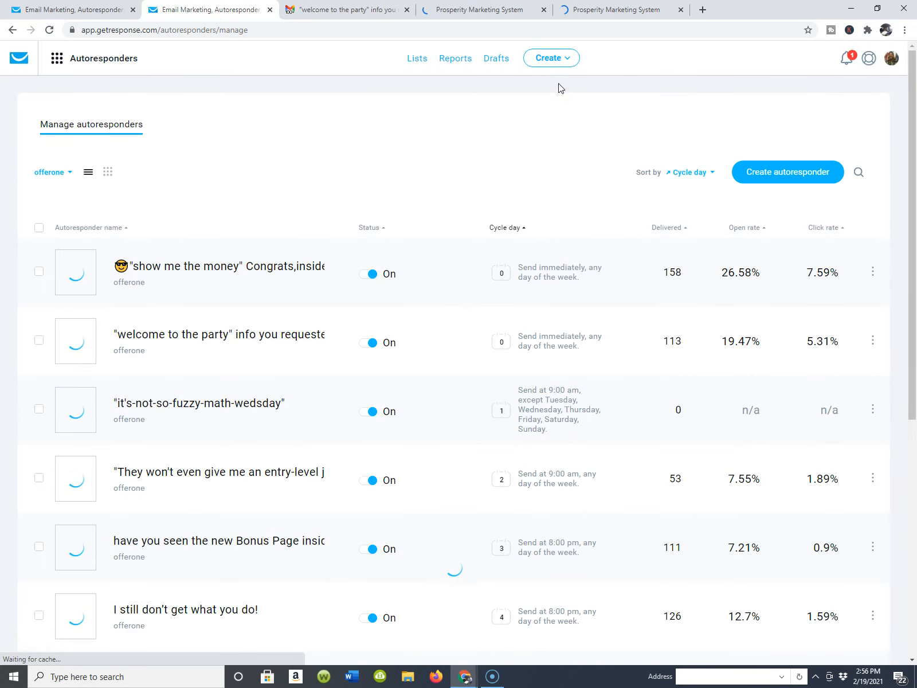
Filter the autoresponder overview to show the list newtestlistq instead of offerone
left_click(66, 173)
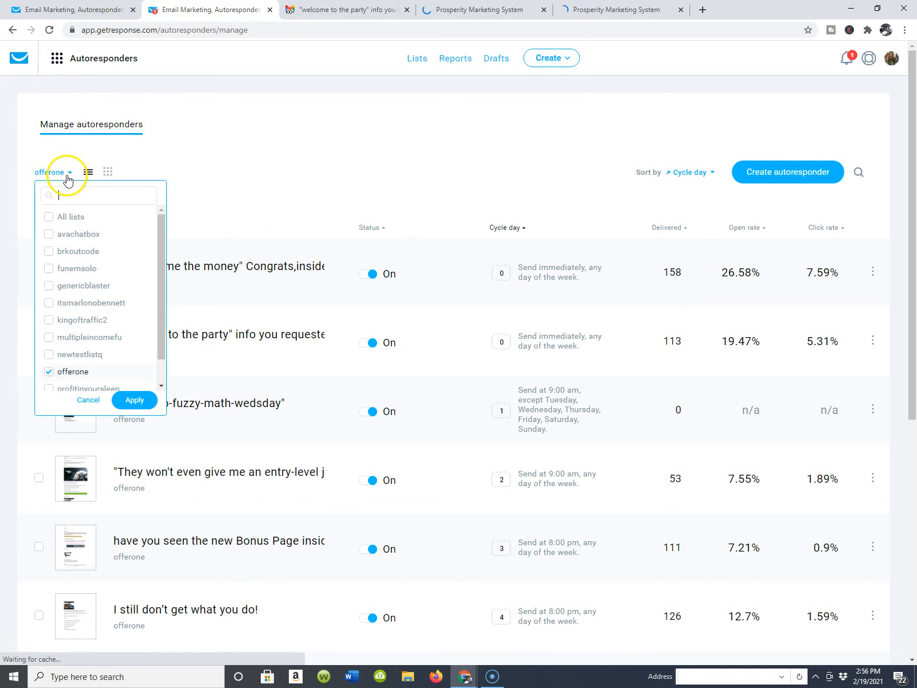
scroll(75, 312, "down", 1)
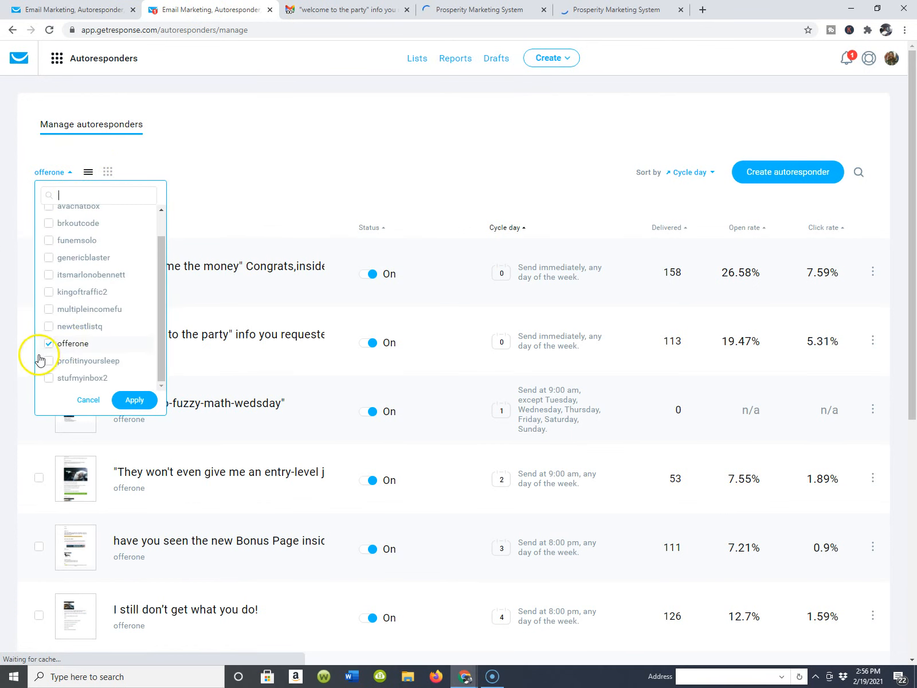
left_click(50, 326)
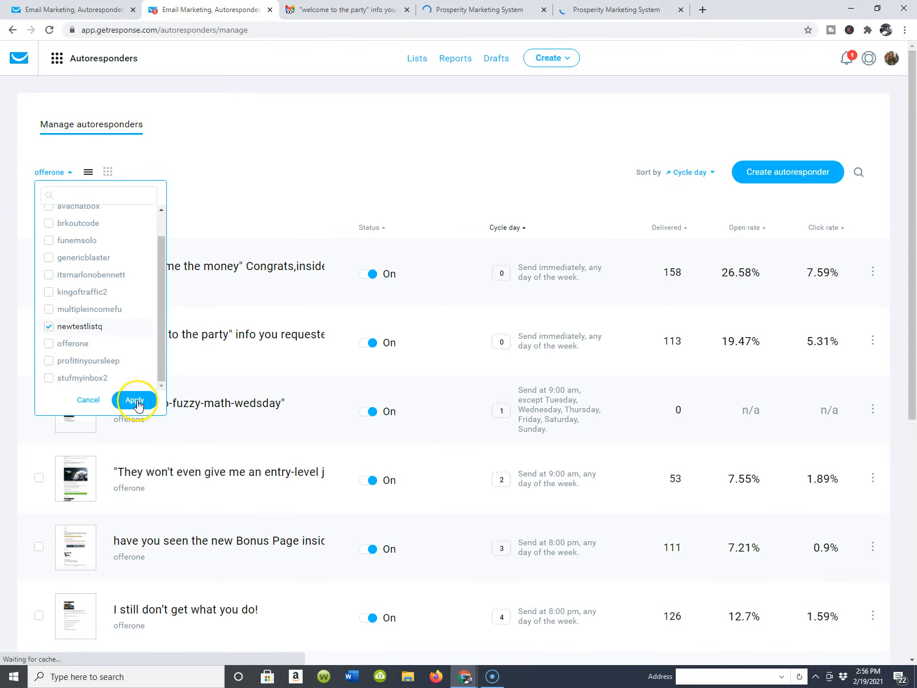
left_click(136, 400)
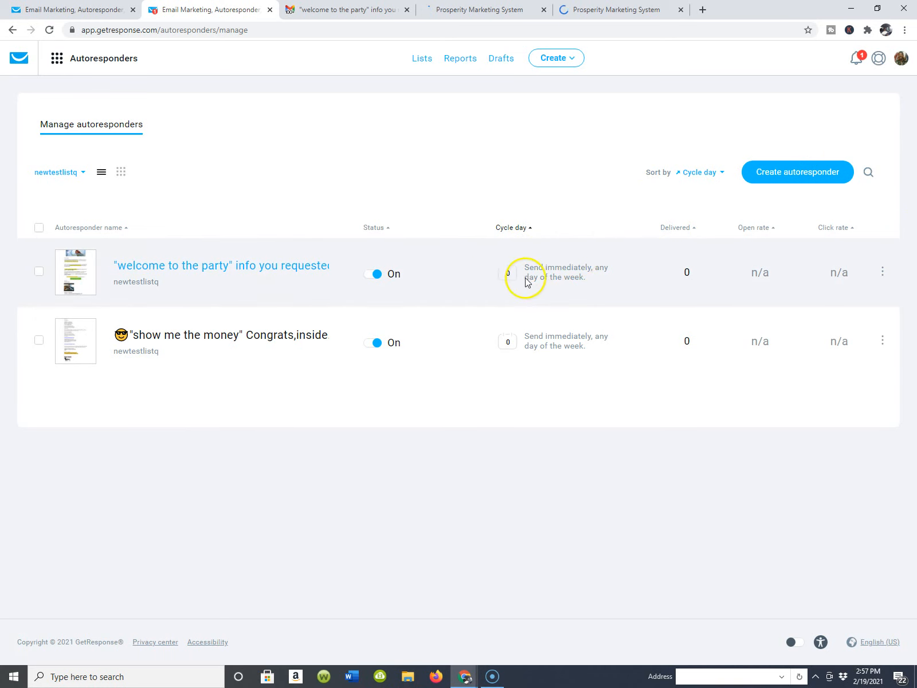
Edit the "welcome to the party" autoresponder in newtestlistq and limit its sending days to Tuesday, Thursday and Saturday
left_click(882, 273)
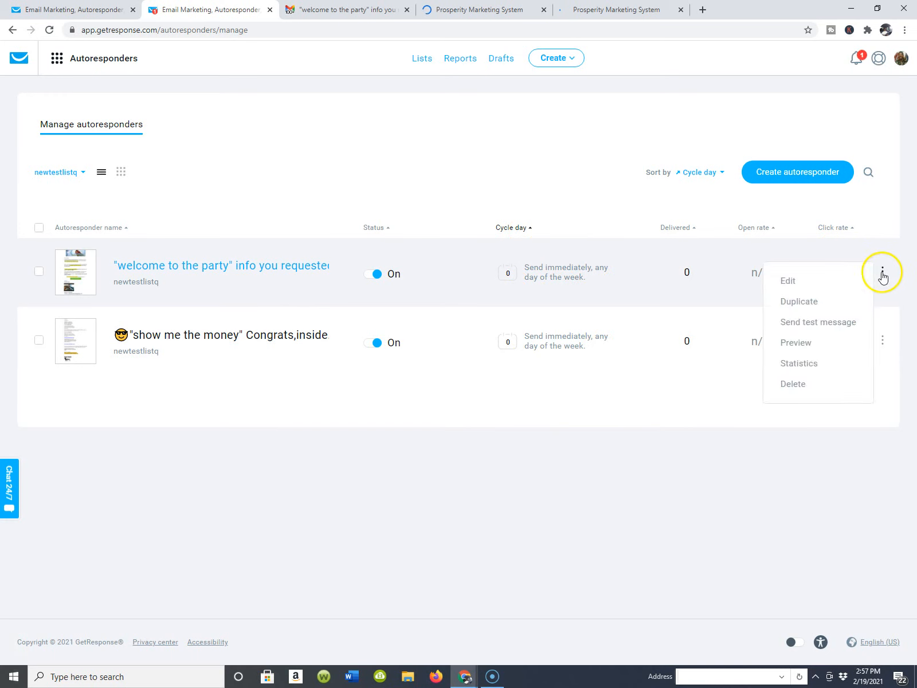
left_click(789, 281)
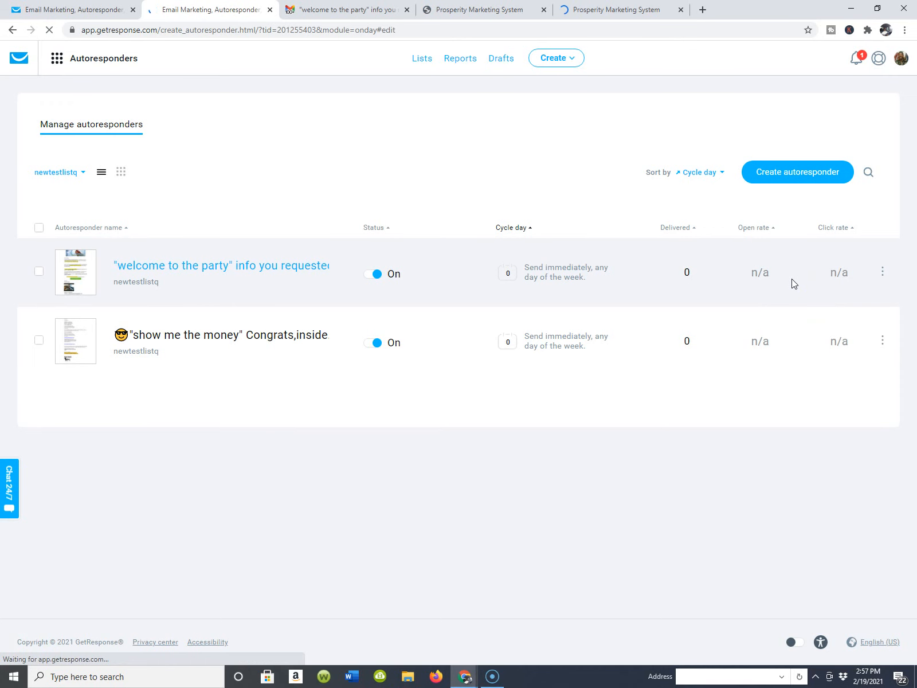
scroll(475, 344, "down", 2)
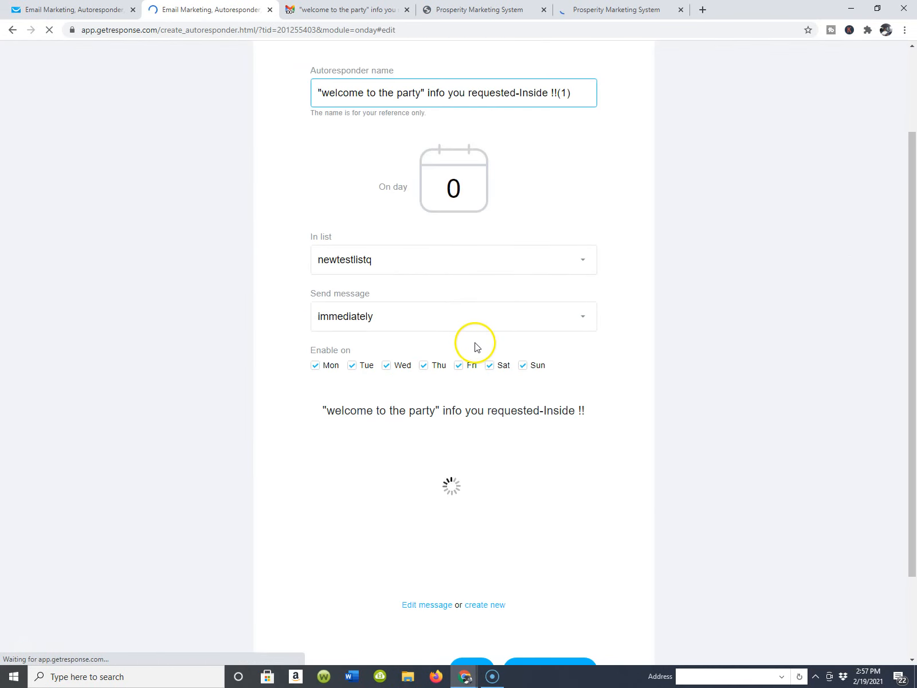
scroll(475, 343, "down", 1)
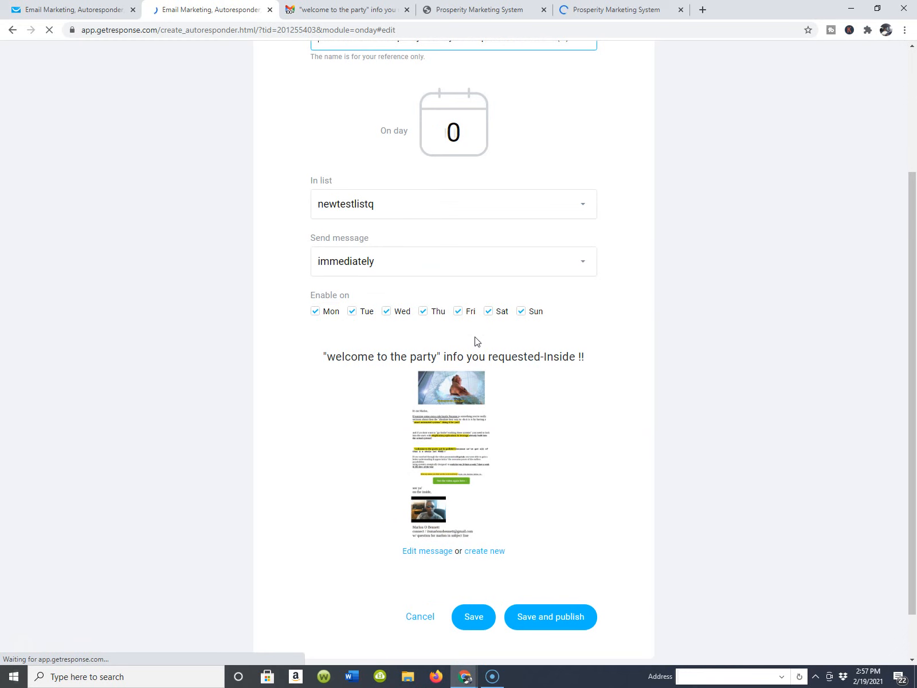
left_click(314, 311)
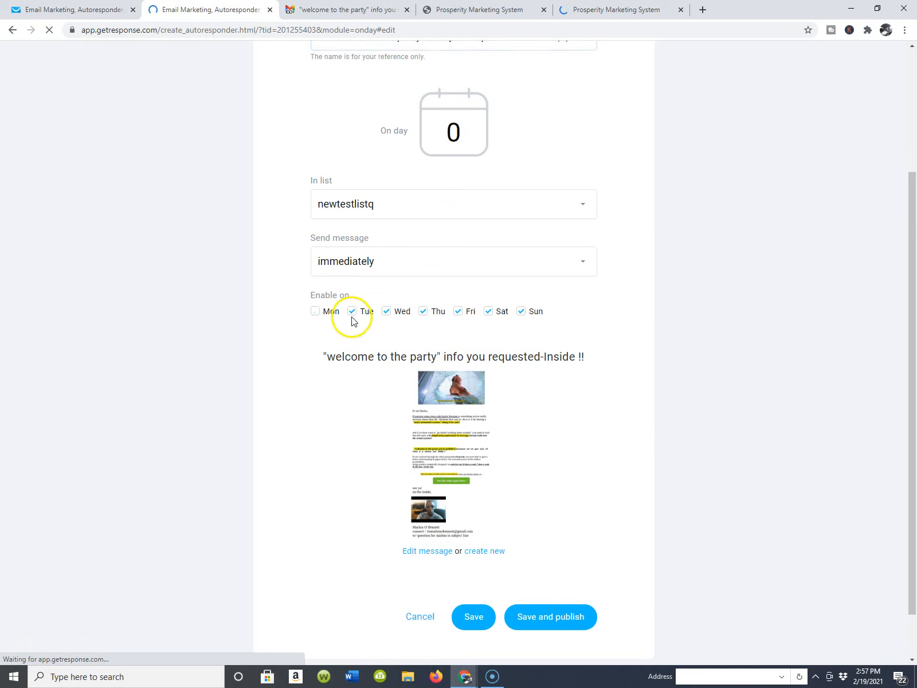
left_click(385, 311)
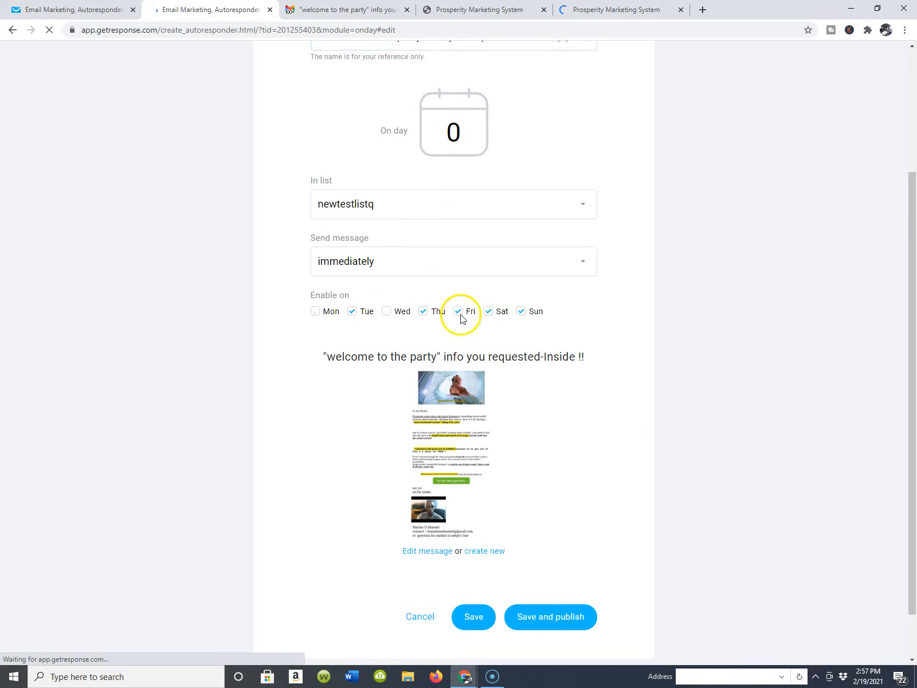
left_click(459, 315)
Set the "welcome to the party" message to send with a delay of 8 hours
left_click(579, 265)
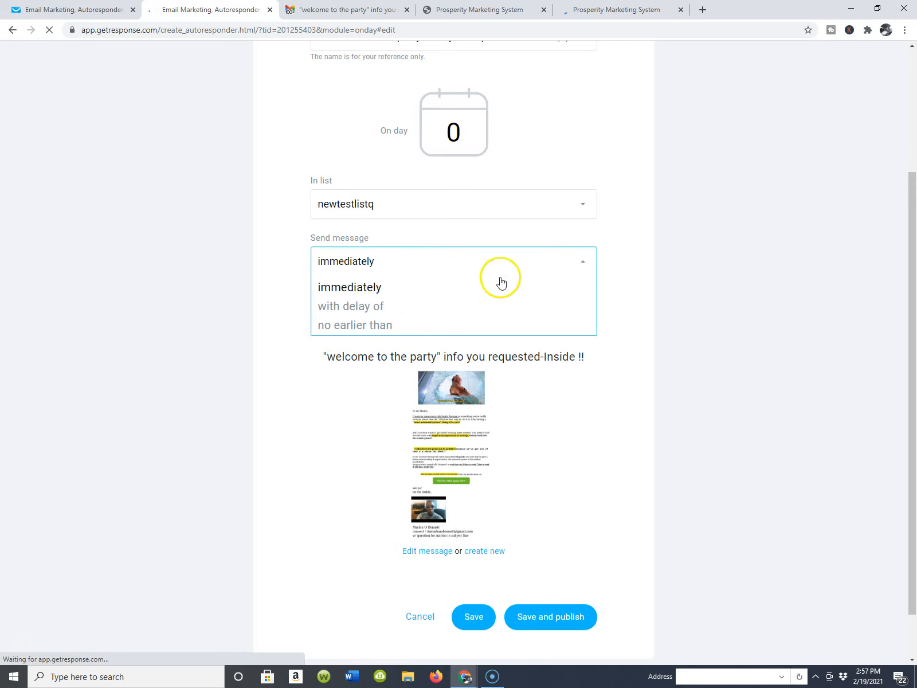
left_click(369, 305)
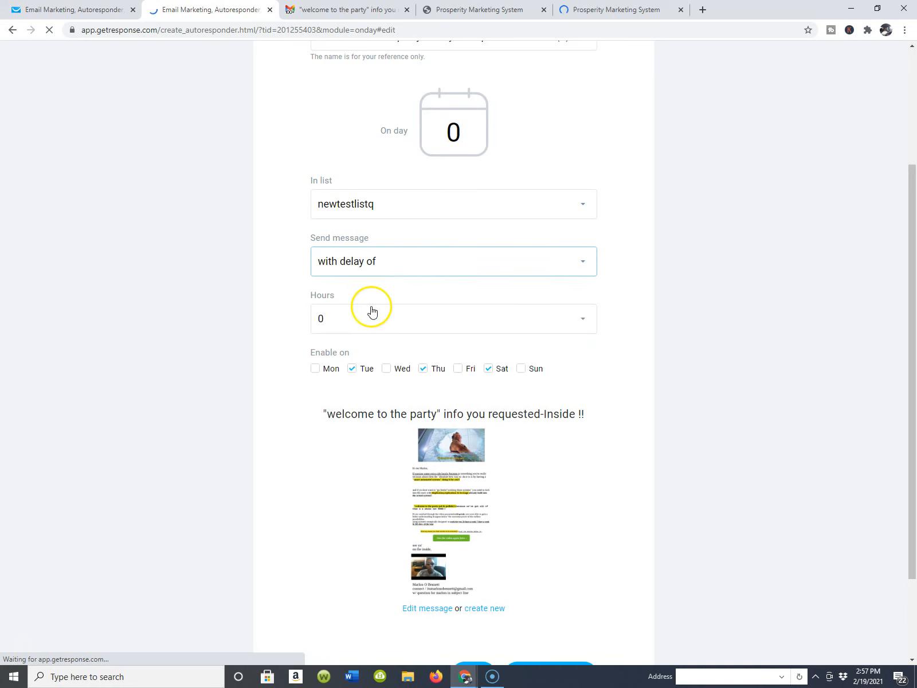
left_click(580, 322)
scroll(356, 431, "down", 6)
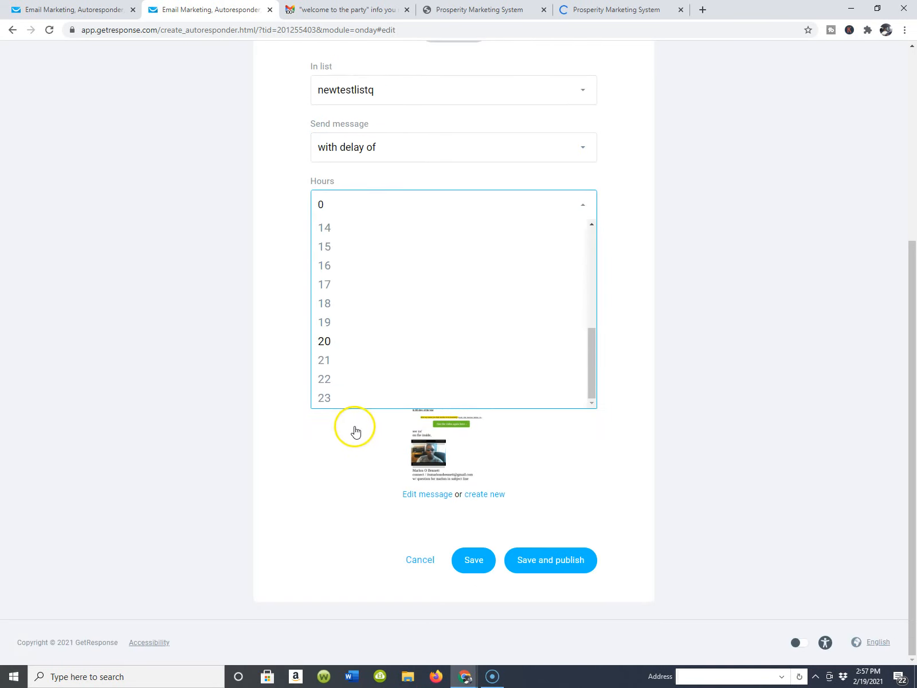
scroll(387, 316, "up", 3)
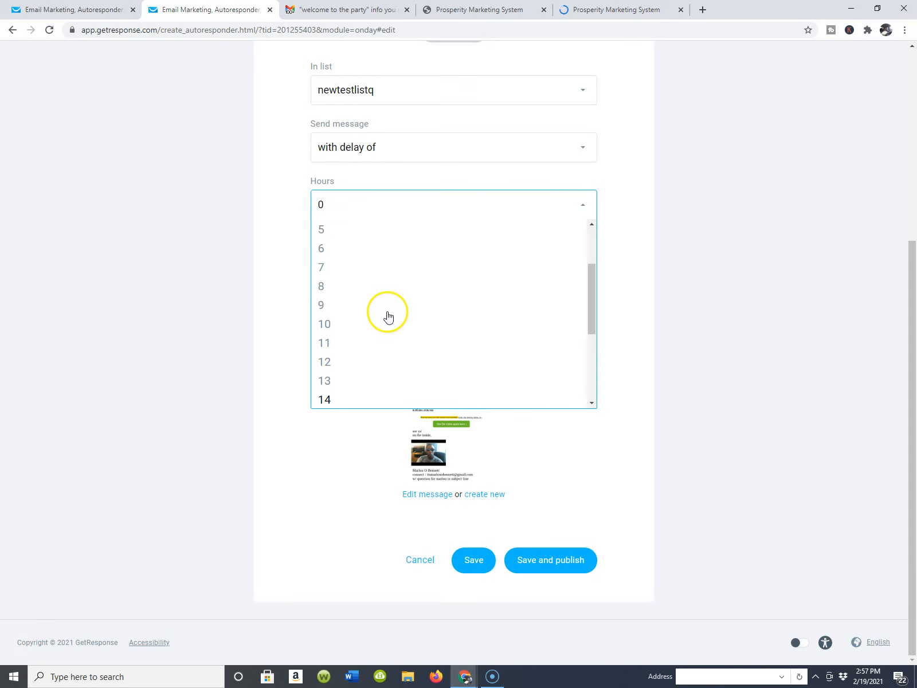
left_click(321, 286)
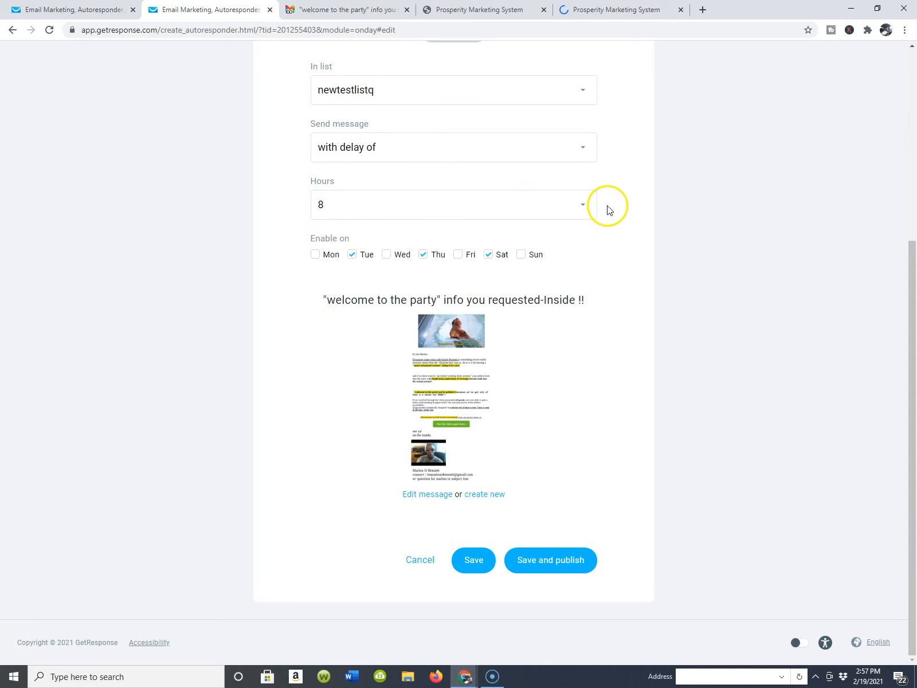
scroll(607, 209, "up", 5)
scroll(661, 237, "down", 2)
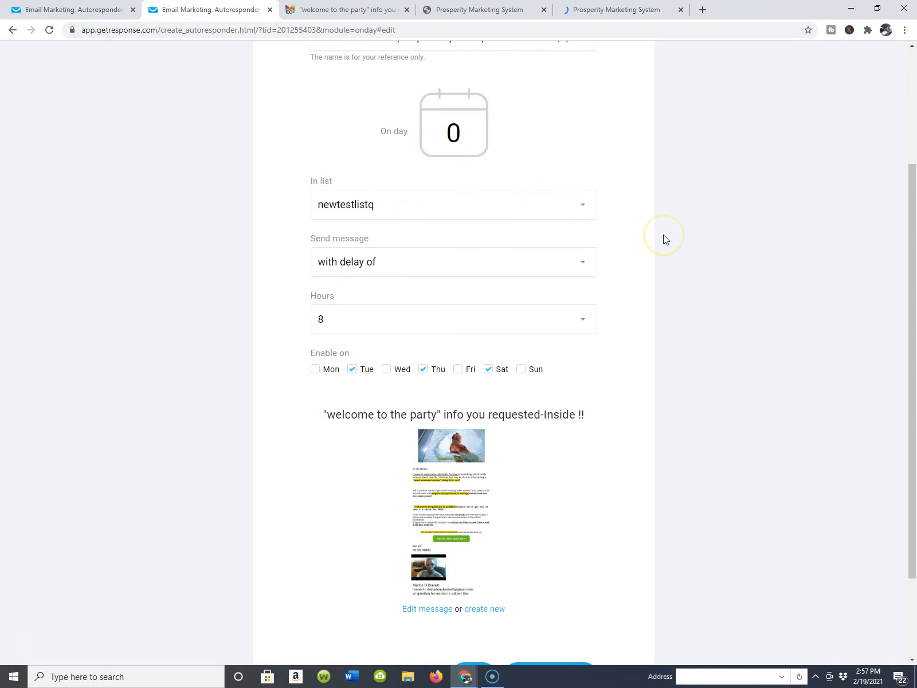
scroll(620, 277, "down", 1)
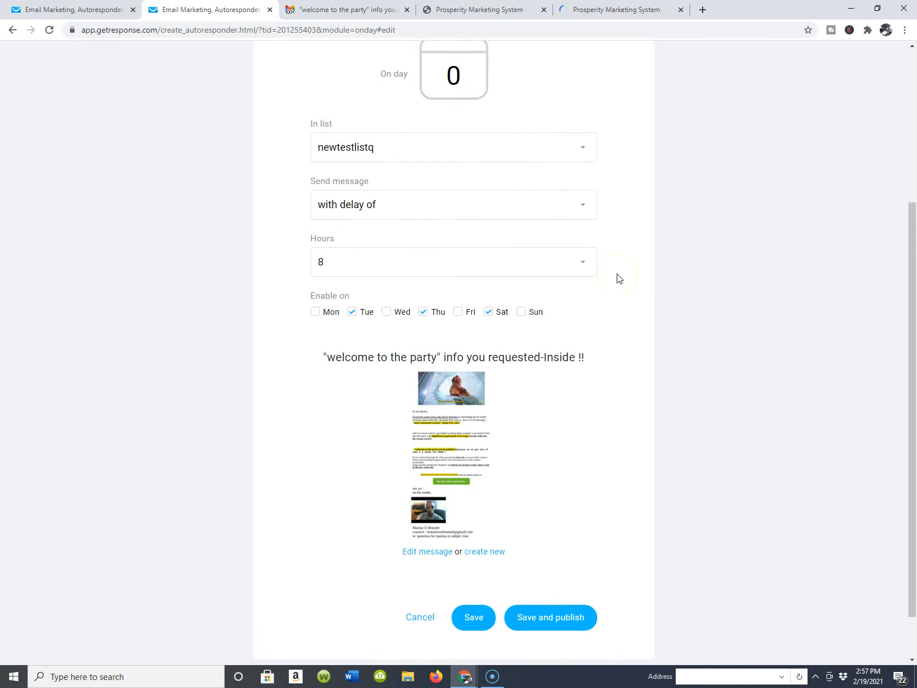
Try the "no earlier than" sending option for the message, and return it to "with delay of"
left_click(592, 206)
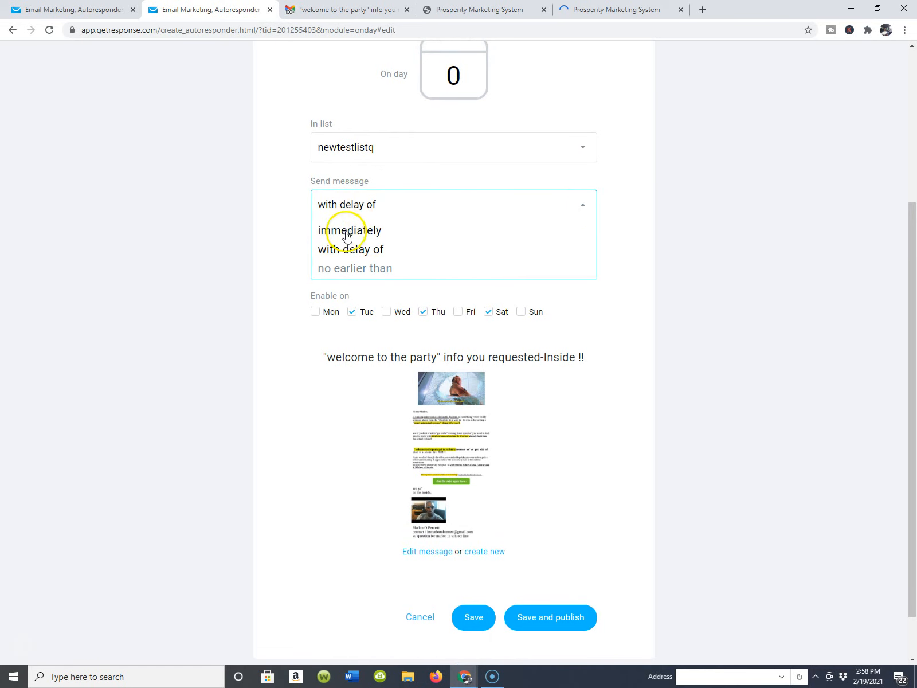
scroll(419, 227, "up", 2)
scroll(440, 301, "down", 2)
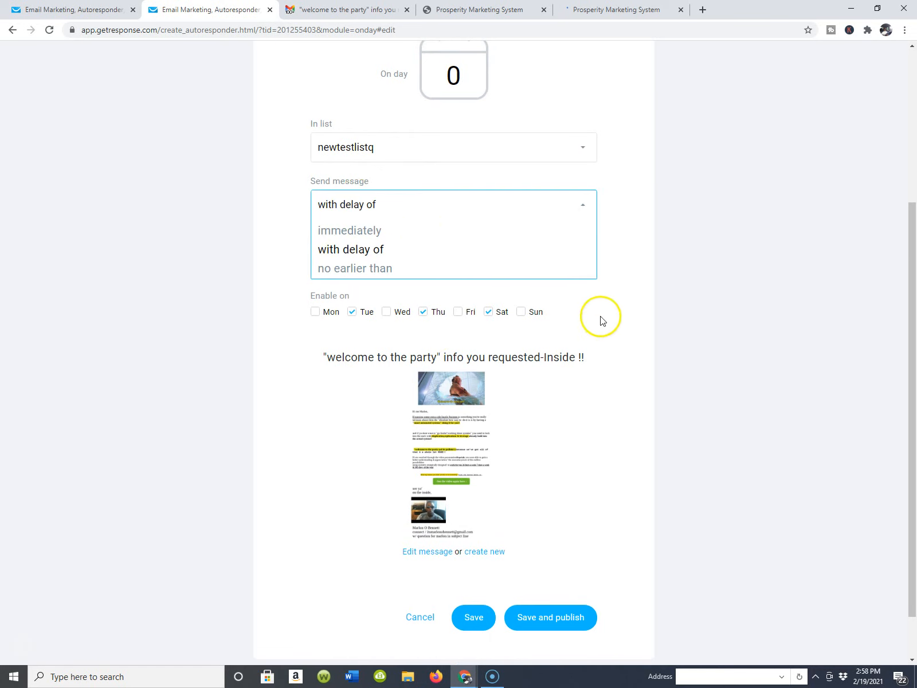
left_click(370, 269)
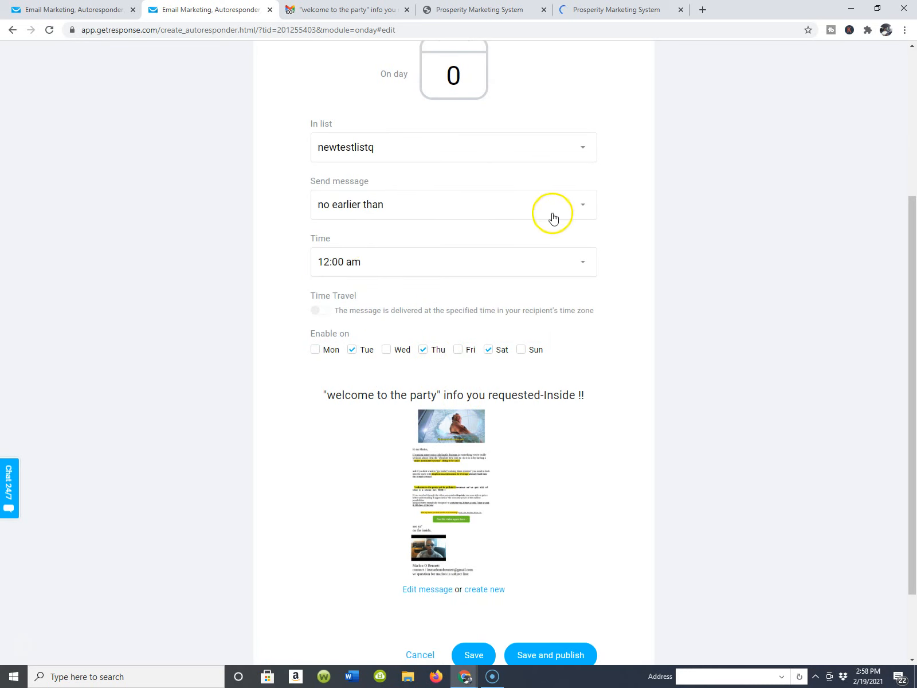
left_click(581, 205)
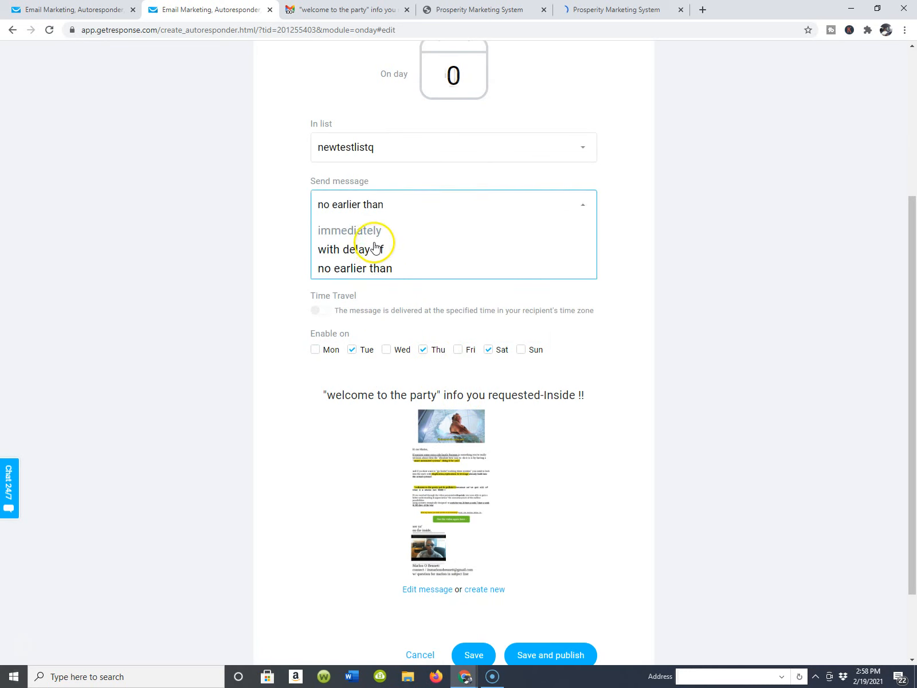
left_click(370, 250)
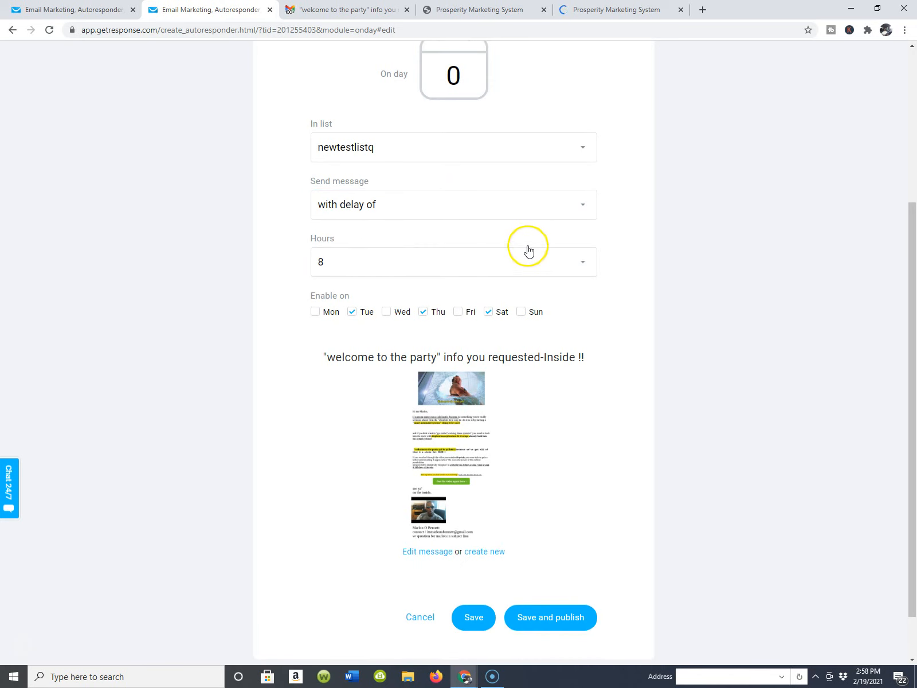
left_click(583, 262)
scroll(575, 314, "down", 1)
scroll(577, 364, "down", 3)
scroll(584, 354, "up", 5)
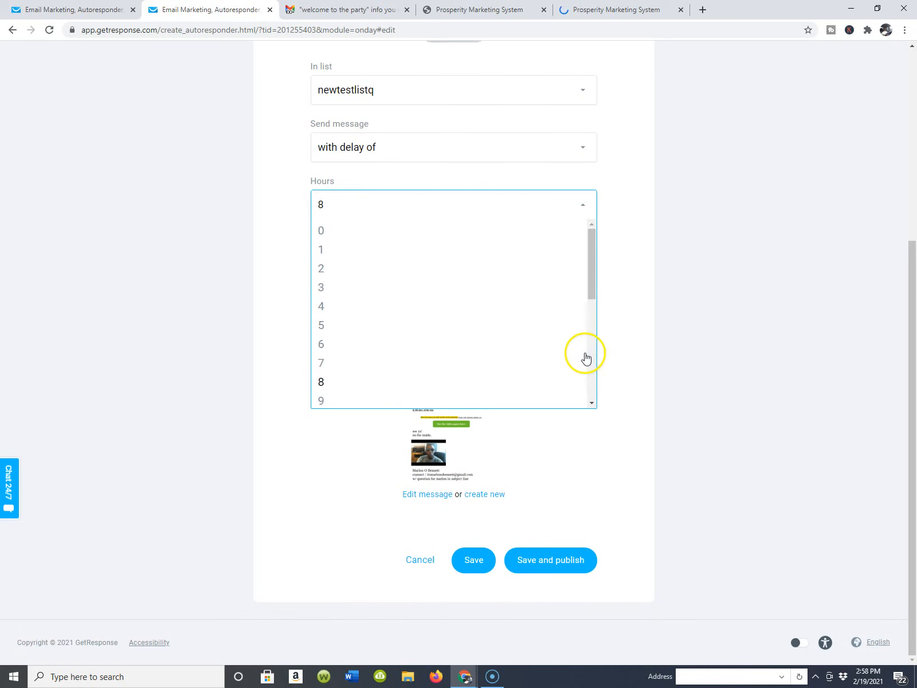
scroll(580, 148, "up", 4)
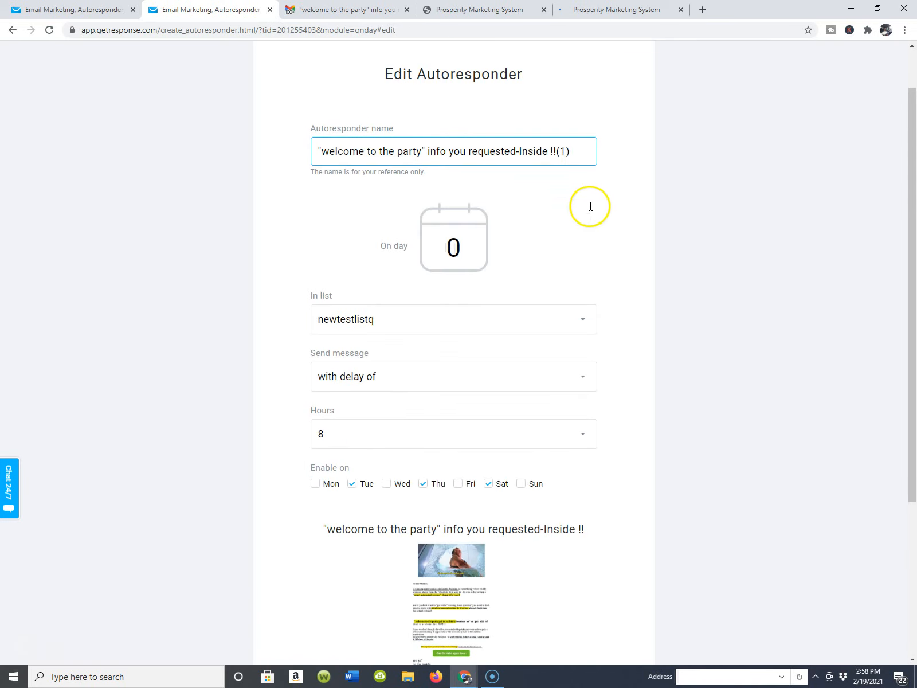
scroll(593, 257, "down", 1)
left_click(589, 267)
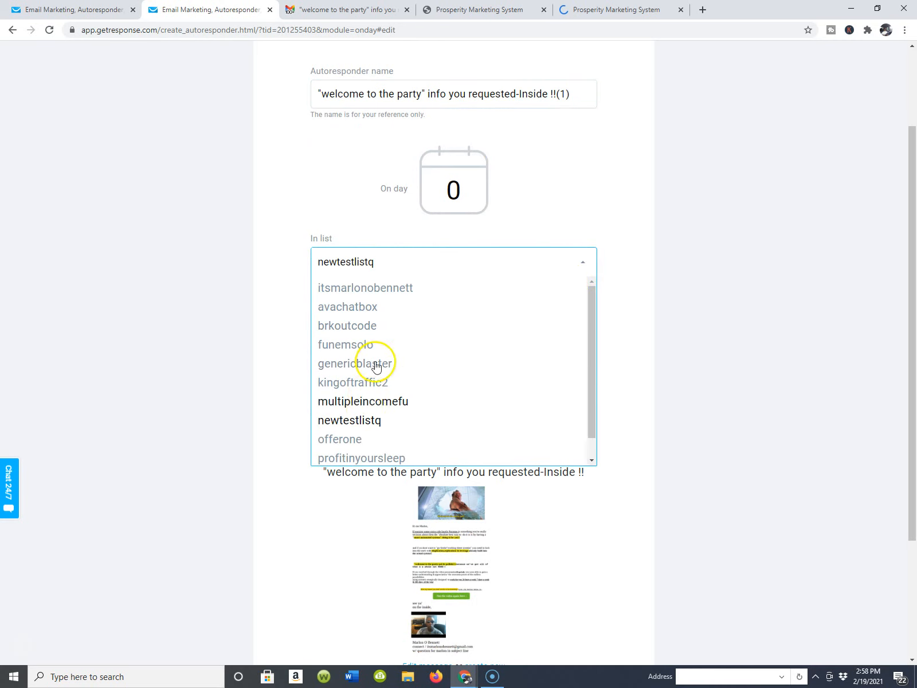
left_click(583, 264)
Set the "welcome to the party" autoresponder to day 1, and save and publish it
scroll(585, 265, "up", 1)
scroll(579, 263, "up", 1)
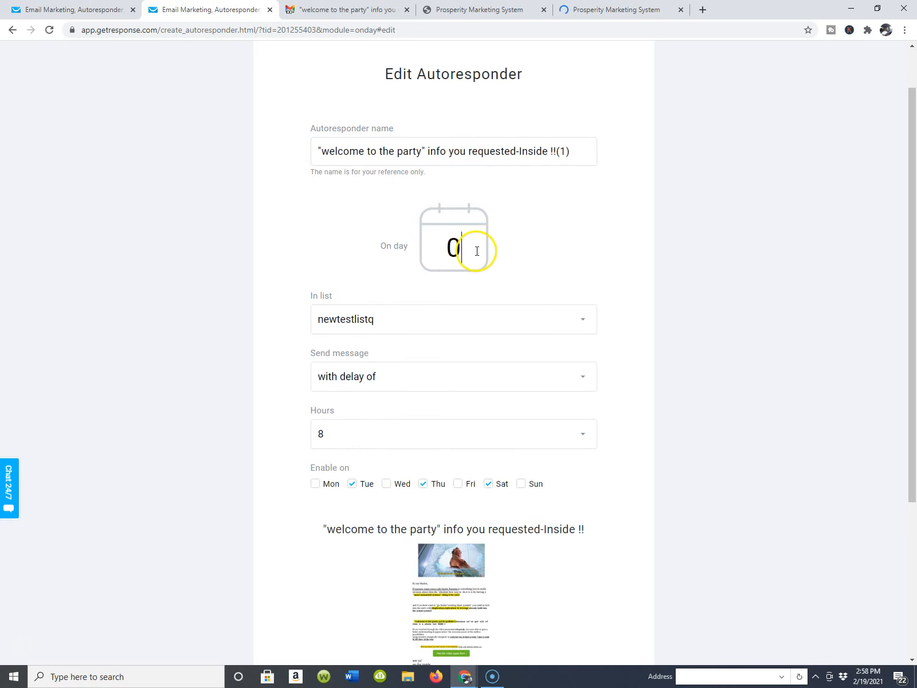
left_click(477, 251)
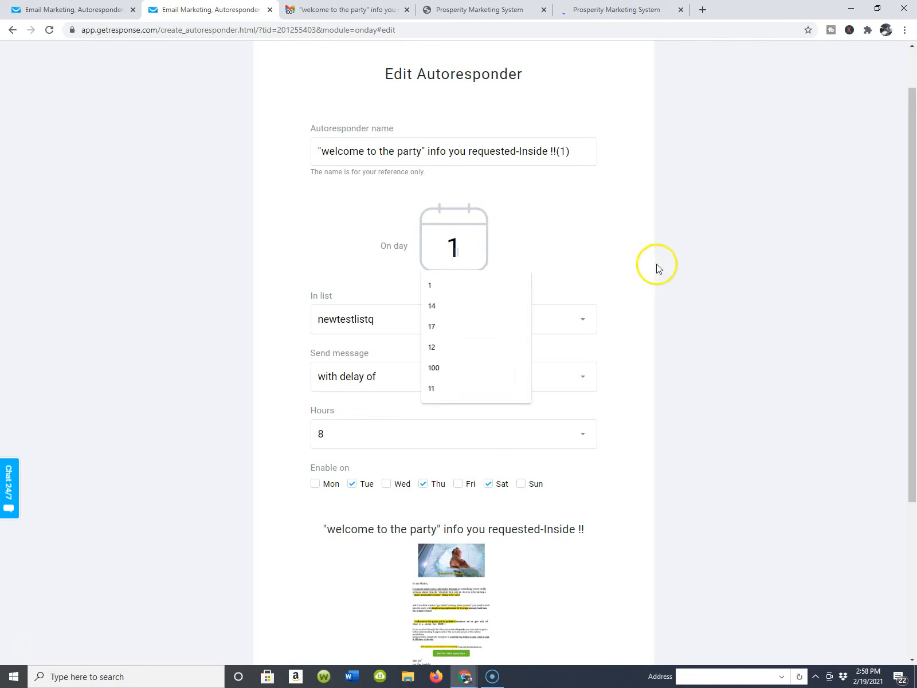
scroll(641, 273, "down", 3)
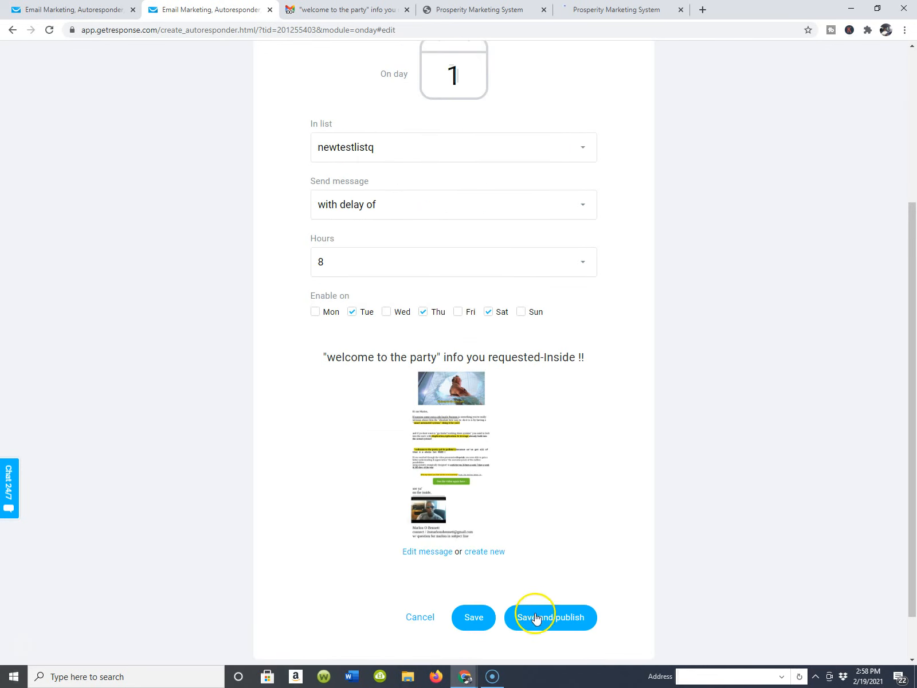
scroll(534, 614, "down", 1)
left_click(543, 559)
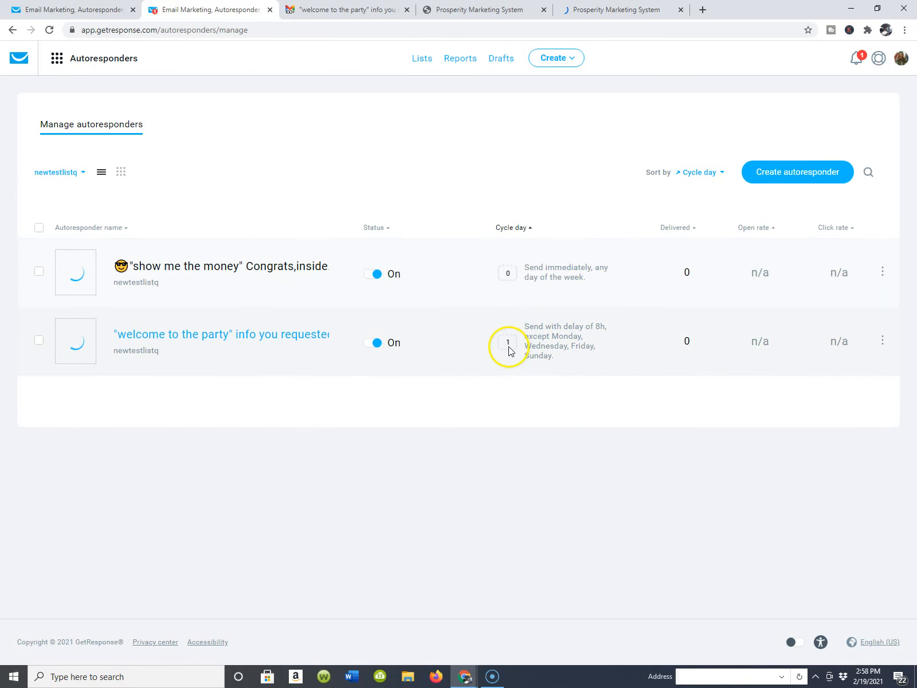
Edit the "welcome to the party" autoresponder in newtestlistq and change its send message option to "exactly at"
left_click(883, 340)
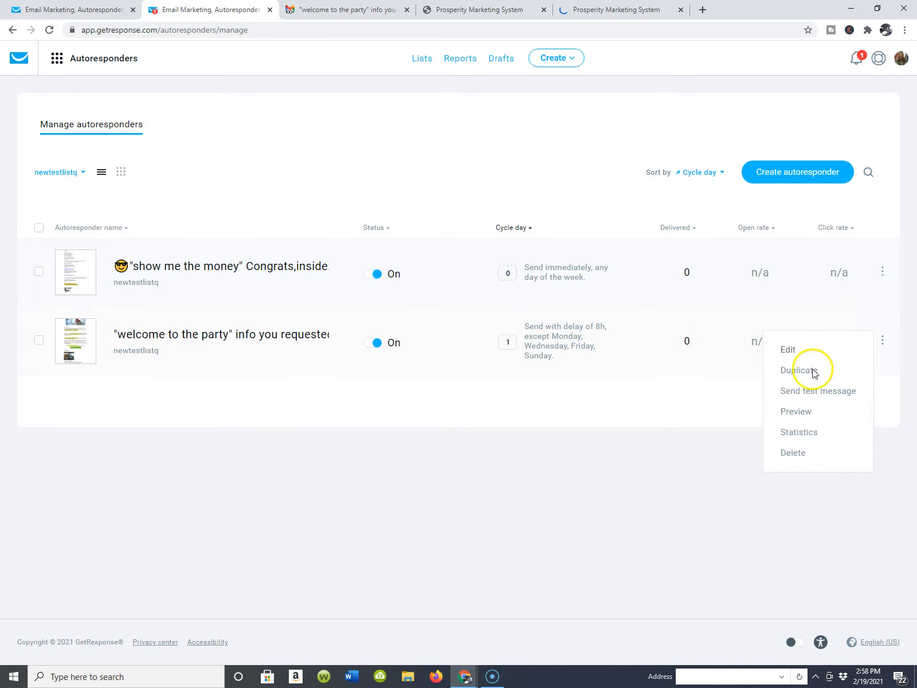
left_click(788, 351)
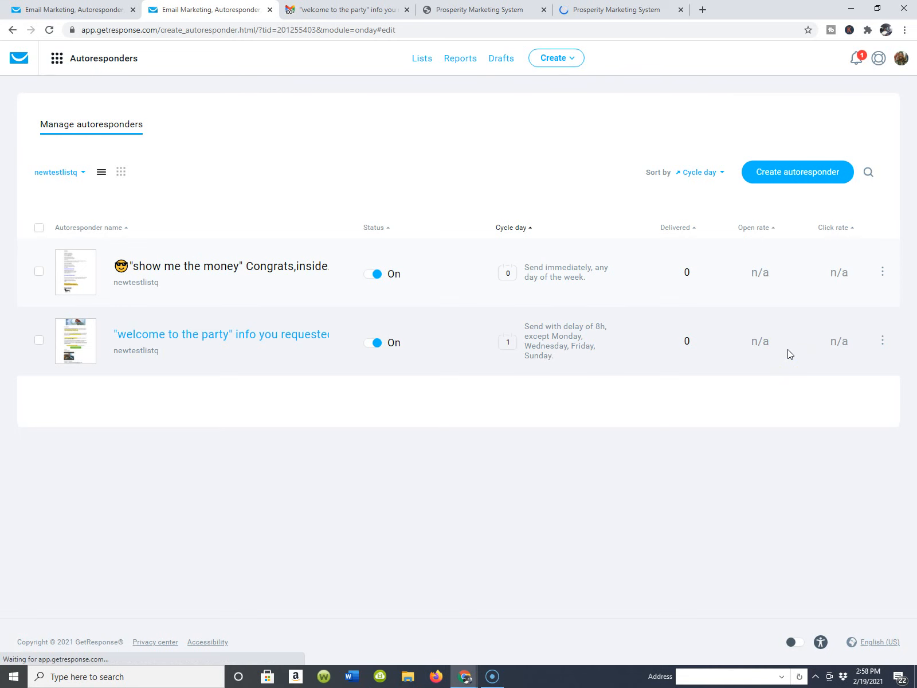
scroll(492, 332, "down", 5)
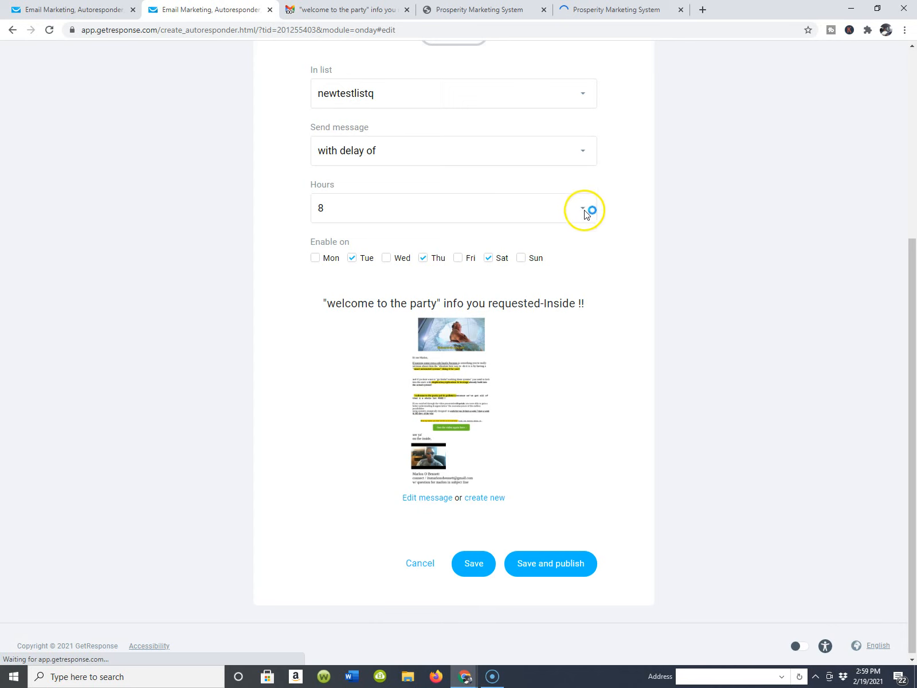
left_click(586, 211)
left_click(583, 209)
left_click(584, 154)
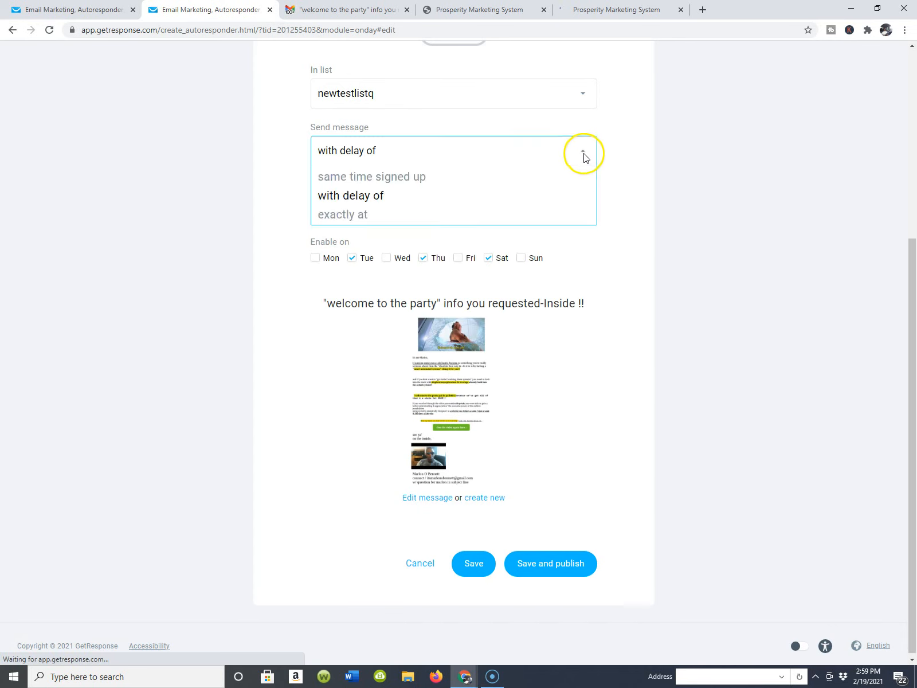
left_click(375, 215)
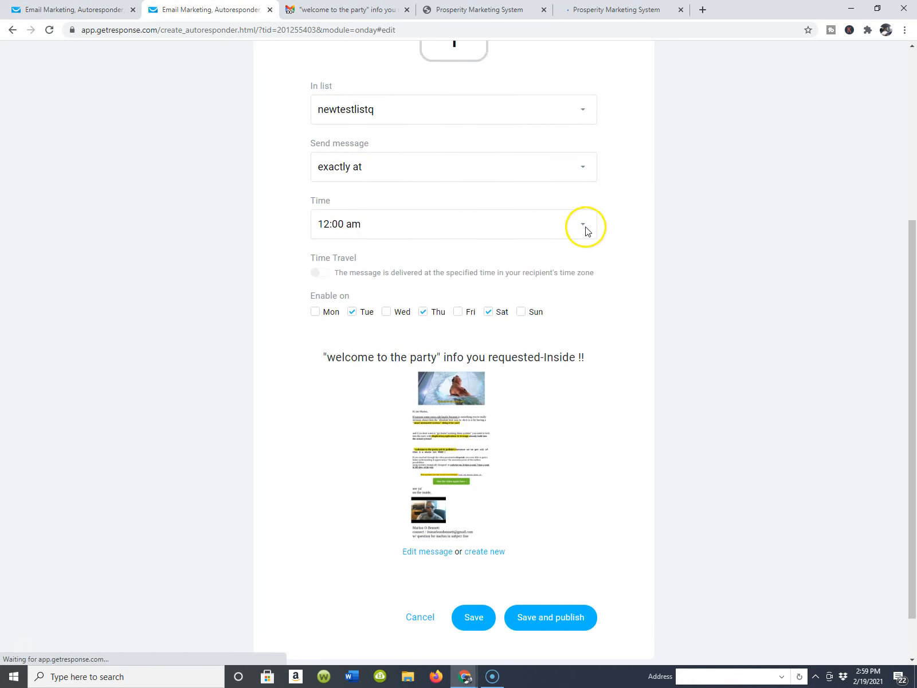
Set the "welcome to the party" autoresponder's sending time to 9:00 am and save the change
triple_click(583, 227)
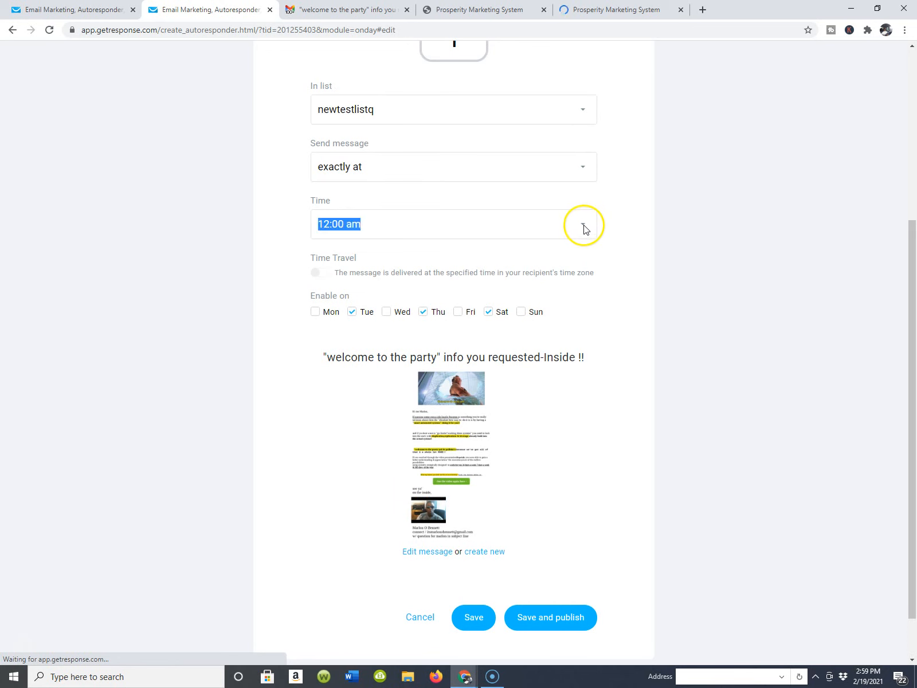
left_click(511, 202)
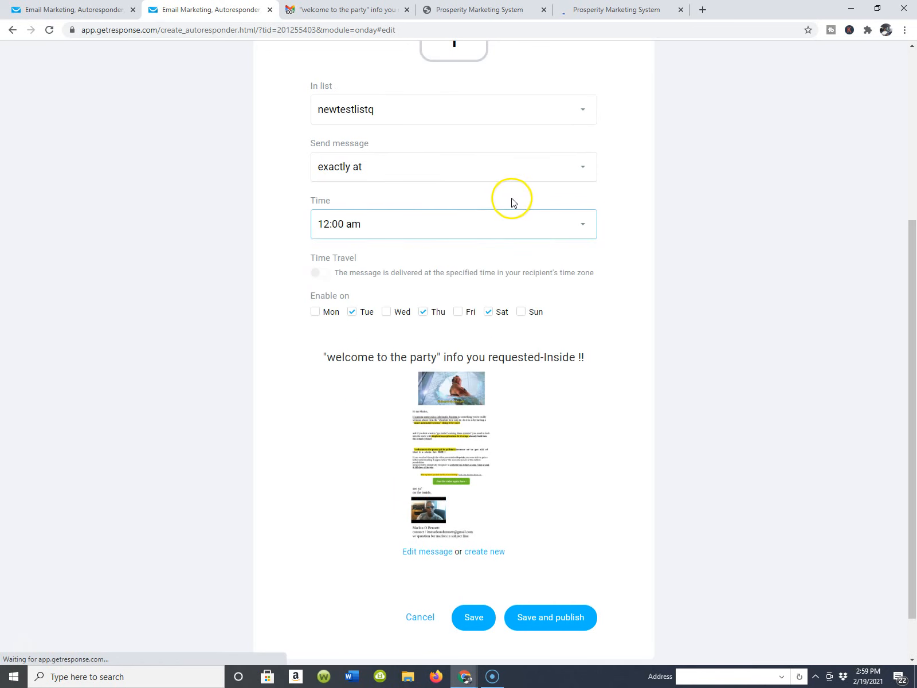
left_click(580, 228)
scroll(579, 227, "down", 1)
scroll(375, 345, "down", 1)
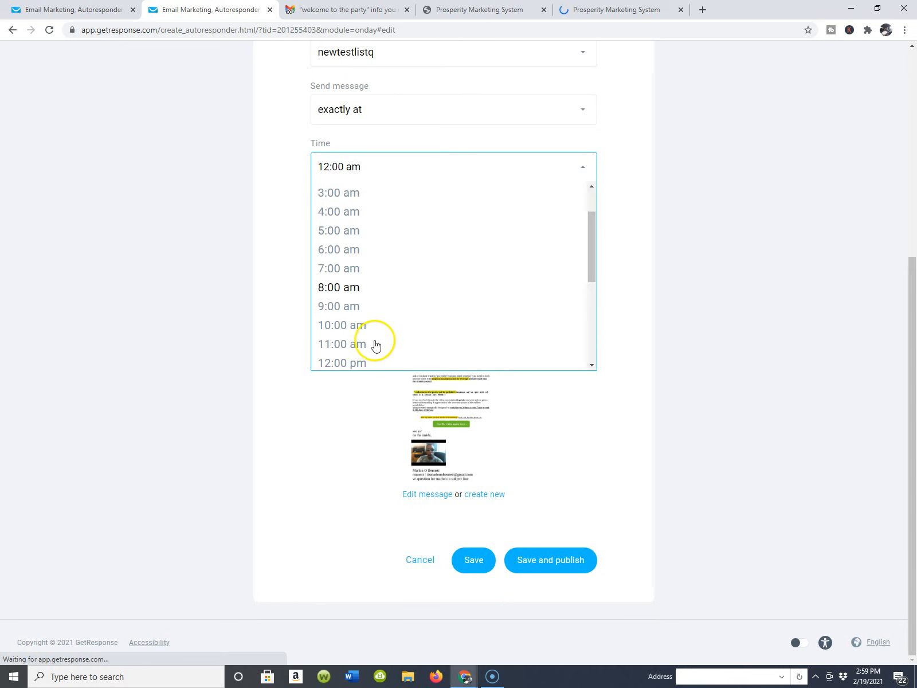
left_click(355, 309)
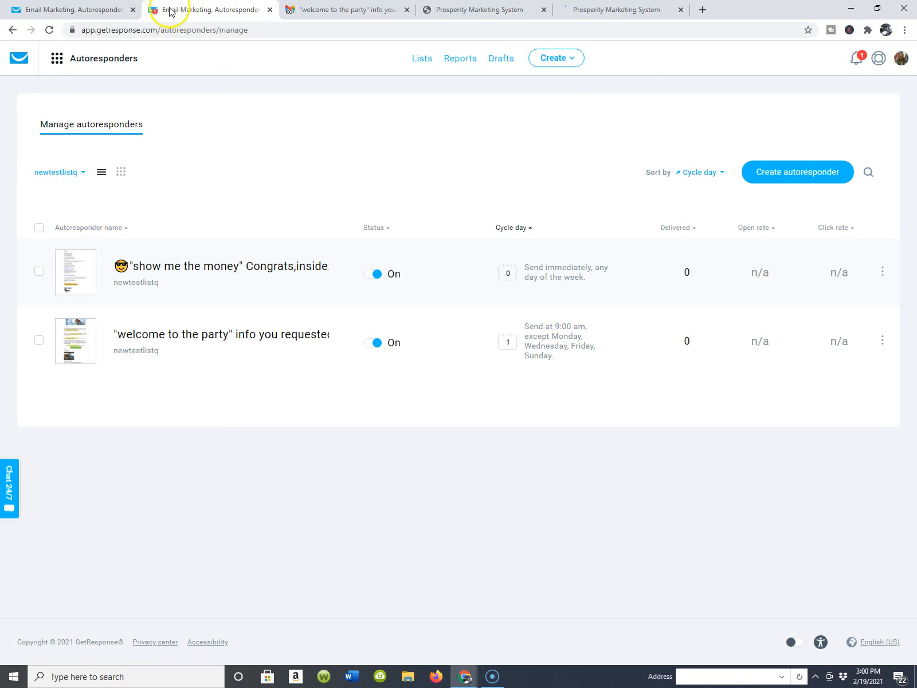
Go to Email marketing and review the newsletters' statuses, sending dates and delivery statistics
left_click(56, 59)
left_click(74, 137)
left_click(58, 64)
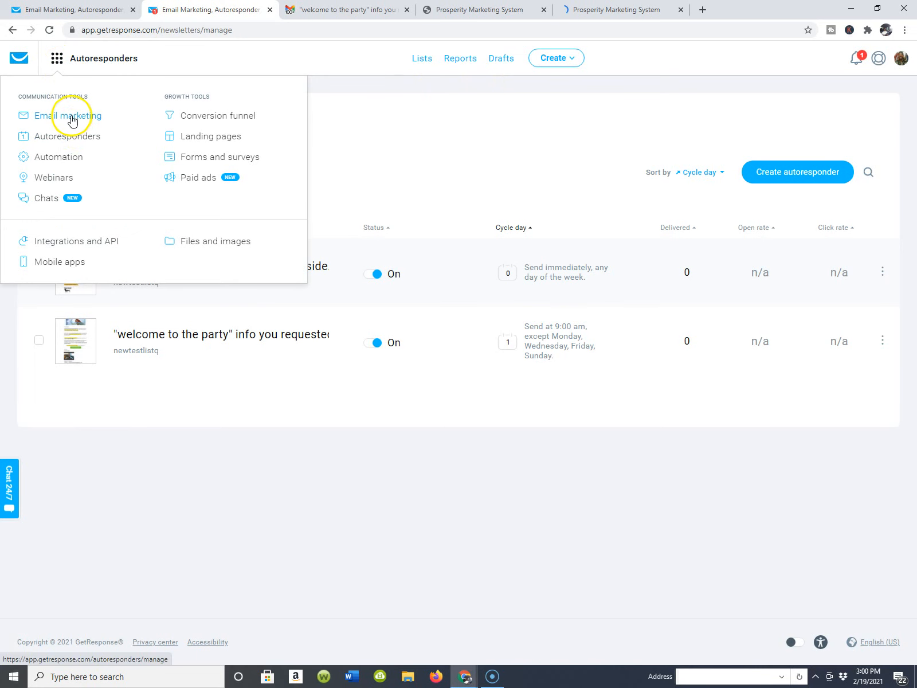
left_click(72, 119)
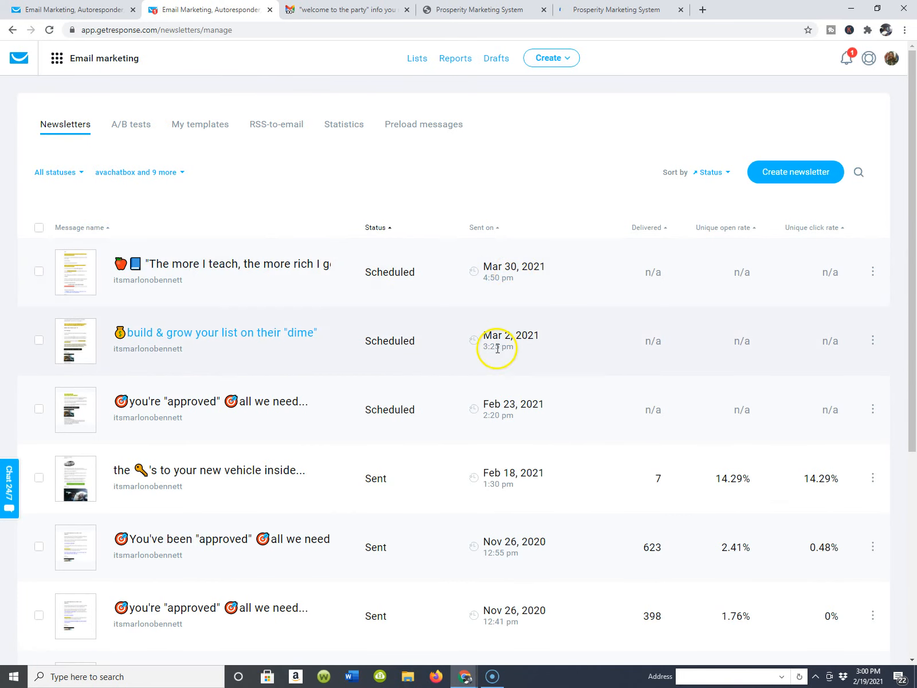
scroll(512, 311, "down", 2)
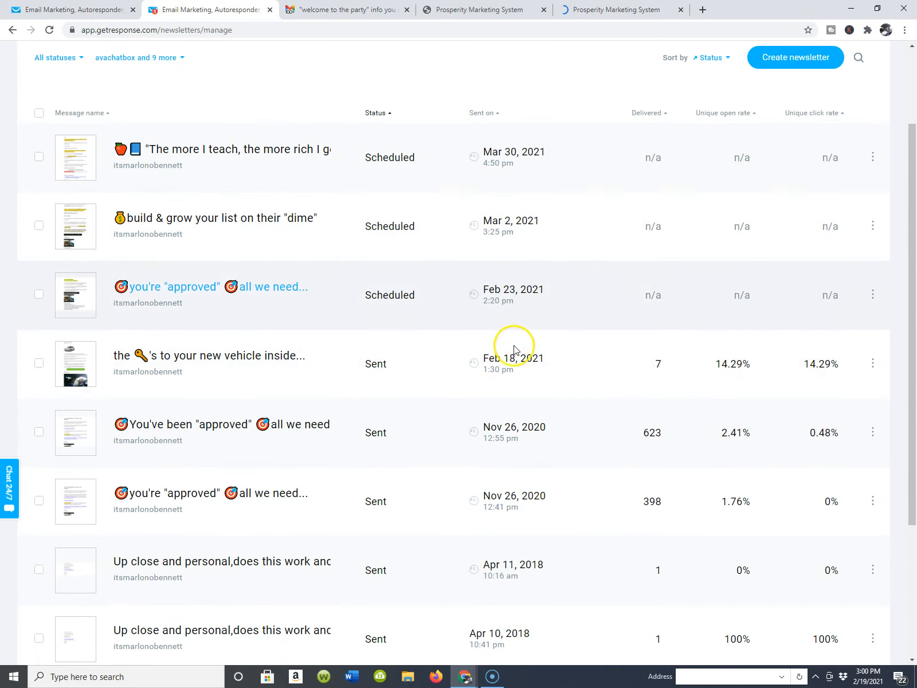
scroll(519, 355, "down", 1)
scroll(524, 364, "up", 2)
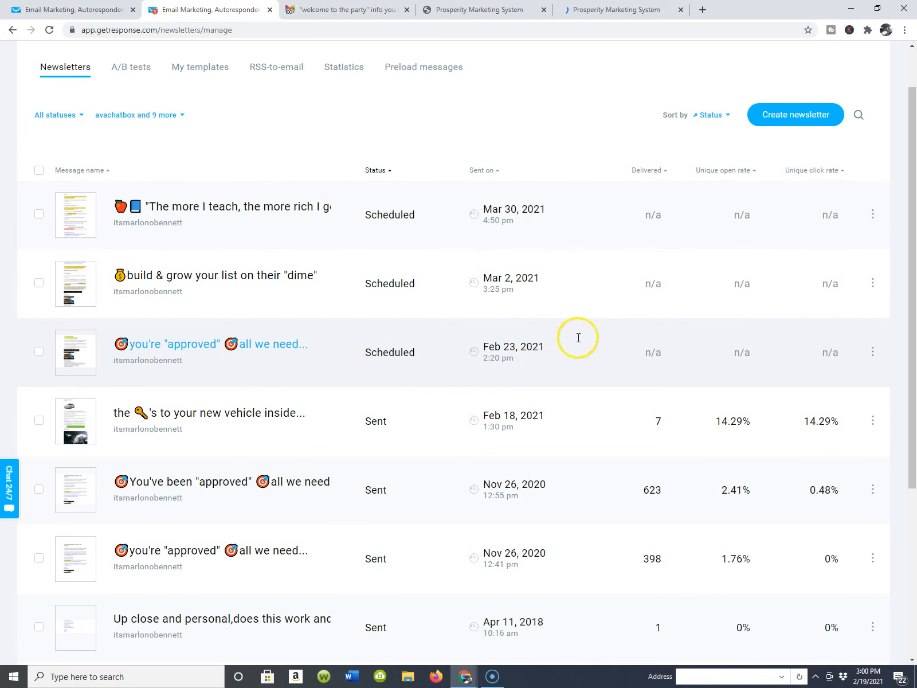
scroll(655, 320, "up", 1)
scroll(655, 319, "up", 1)
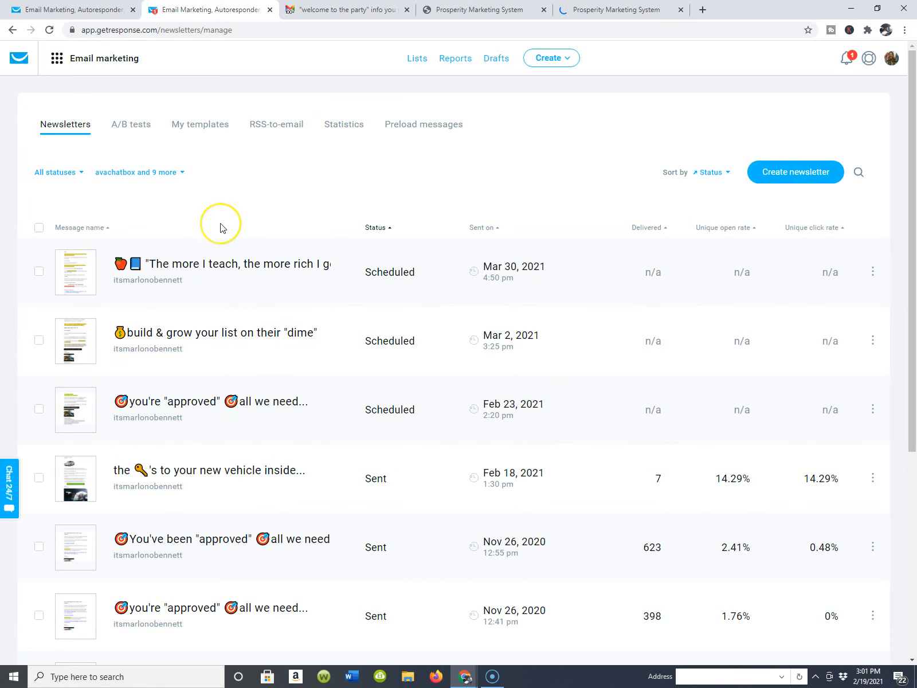
left_click(257, 161)
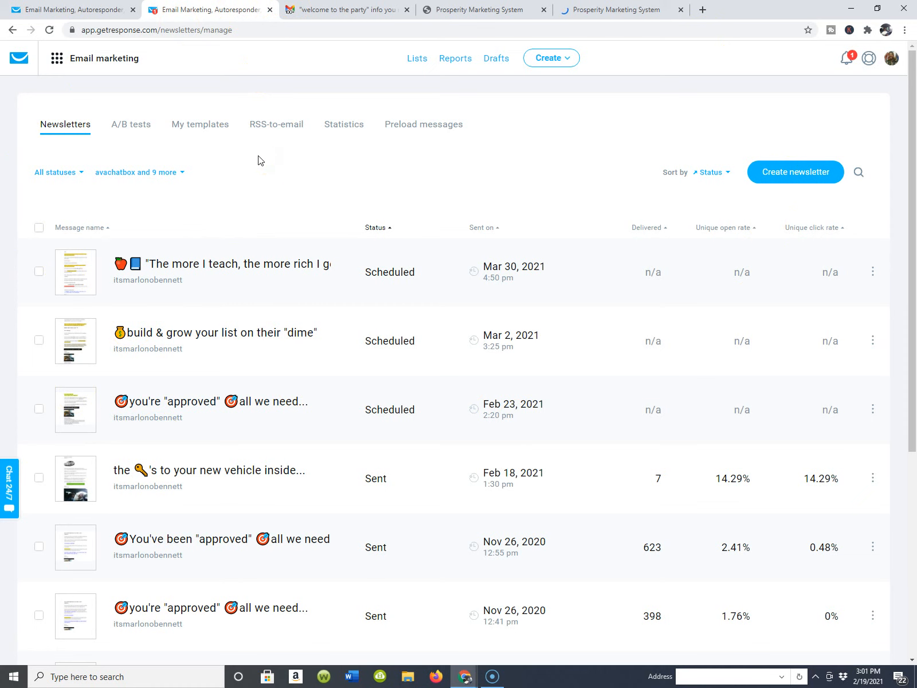